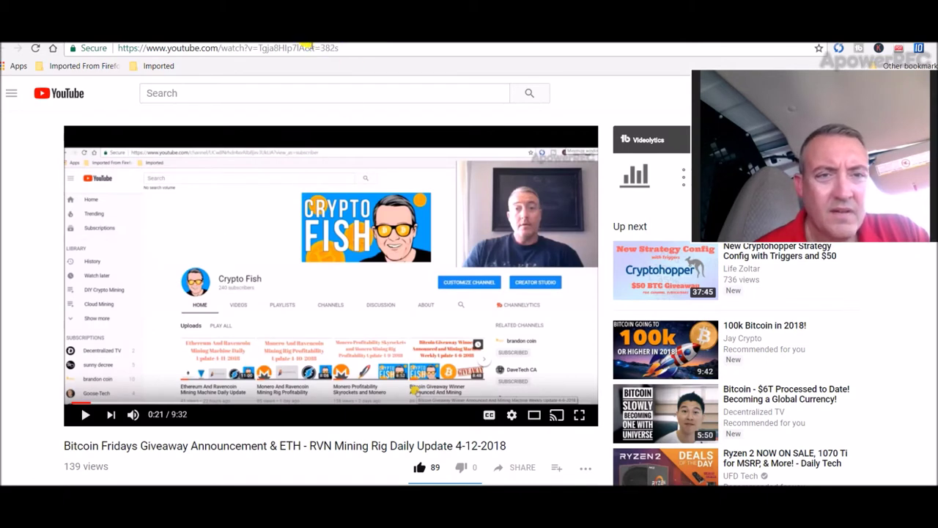
- Copy the giveaway video's YouTube URL without its time parameter and load its commenters in the YouTube Random Comment Picker
drag(306, 47, 98, 47)
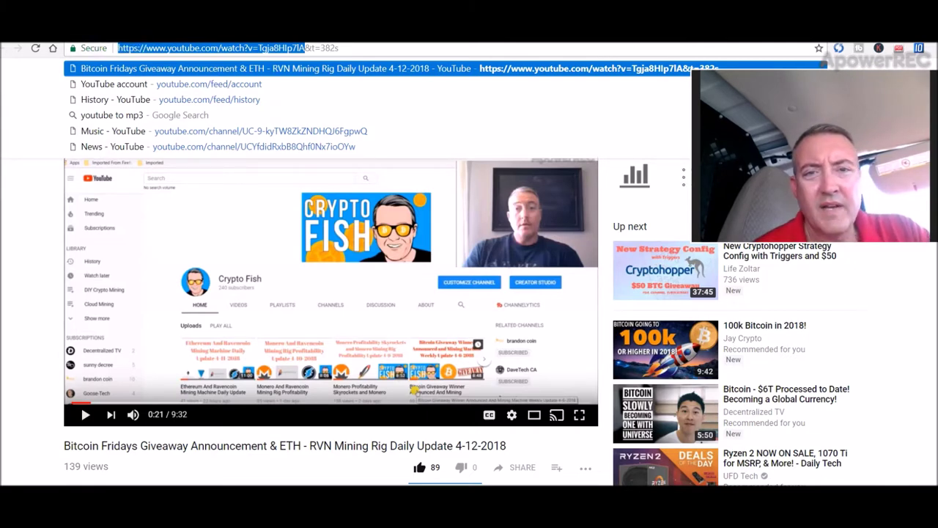
key(ctrl+c)
key(ctrl+Tab)
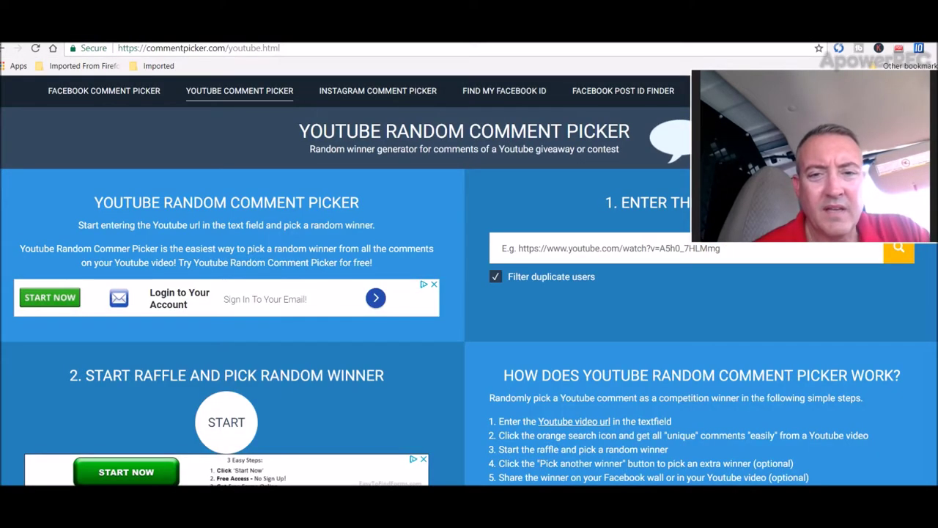
click(575, 238)
key(ctrl+v)
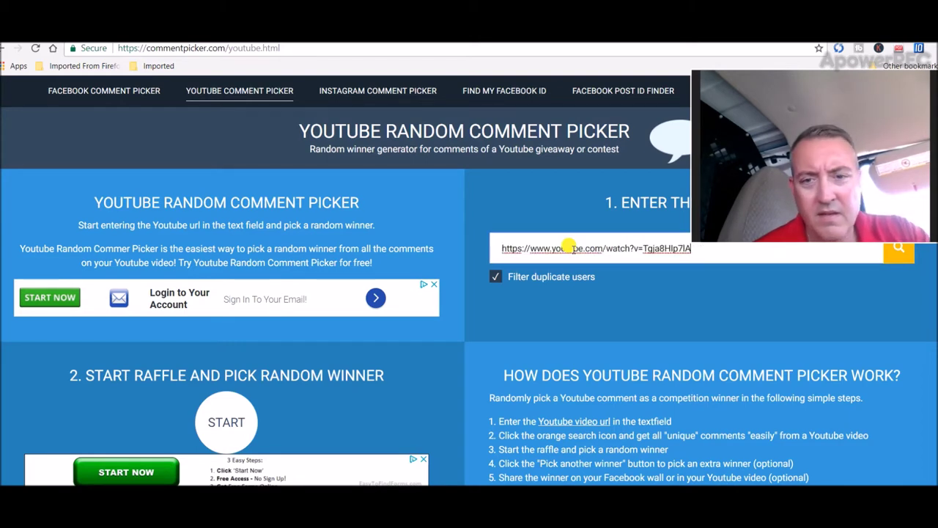
click(902, 257)
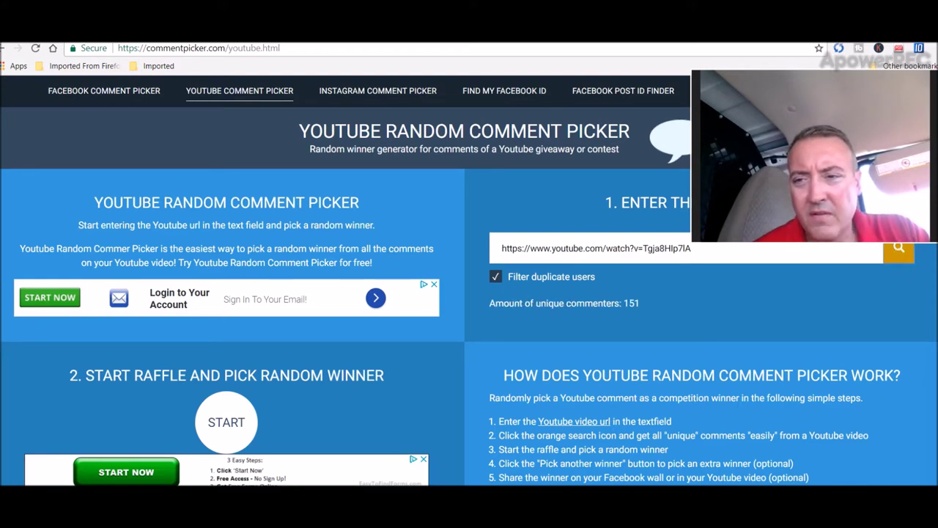
- Run the raffle to pick a random winner and copy the Bitcoin address from the winning comment
scroll(469, 282, down, 3)
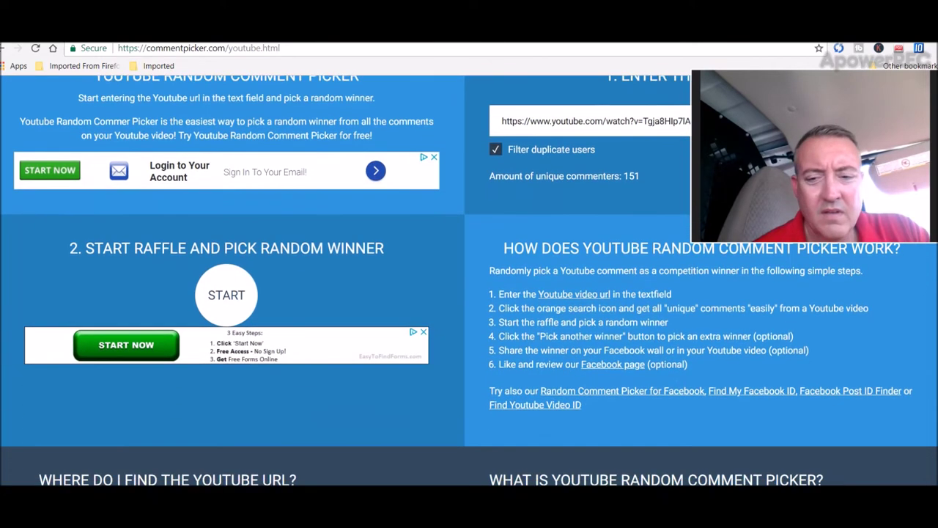
click(226, 264)
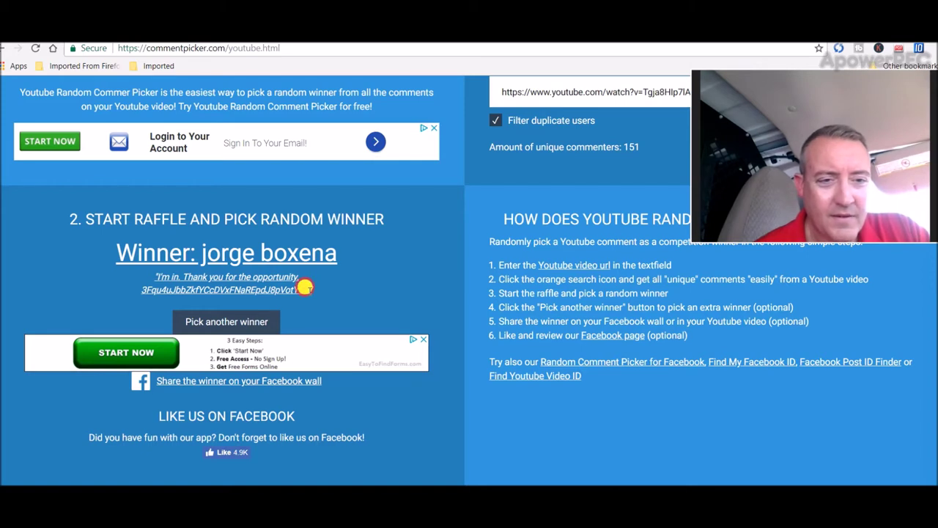
drag(304, 288, 139, 288)
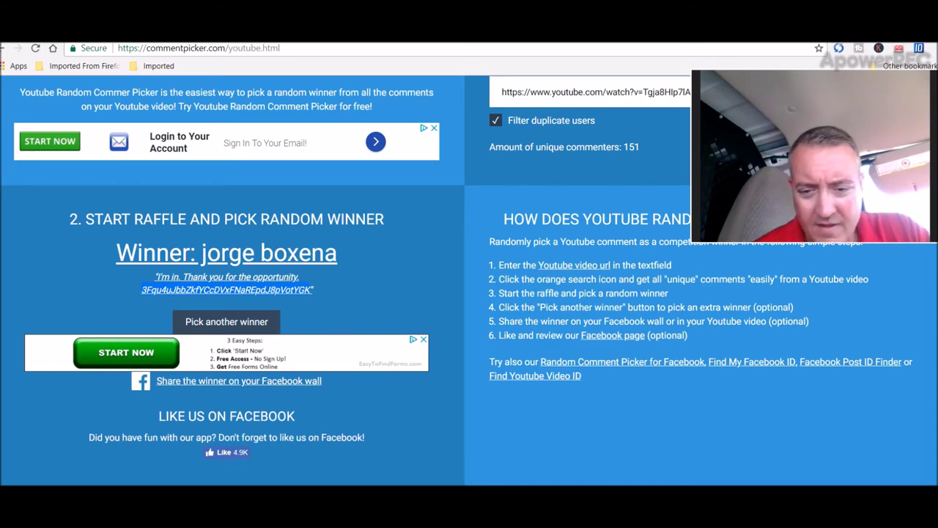
- Switch to the Exodus wallet and prepare a Bitcoin payment of 15 USD to the winner's copied address
key(alt+Tab)
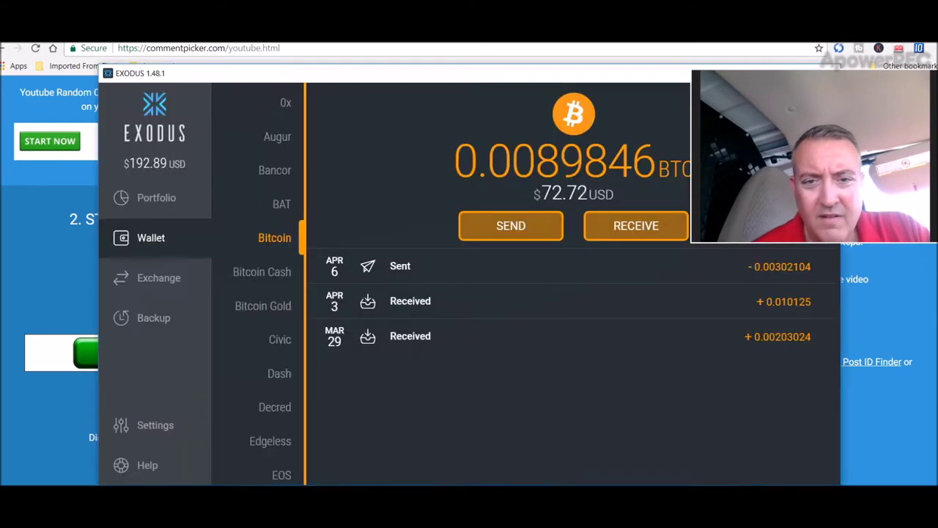
click(513, 227)
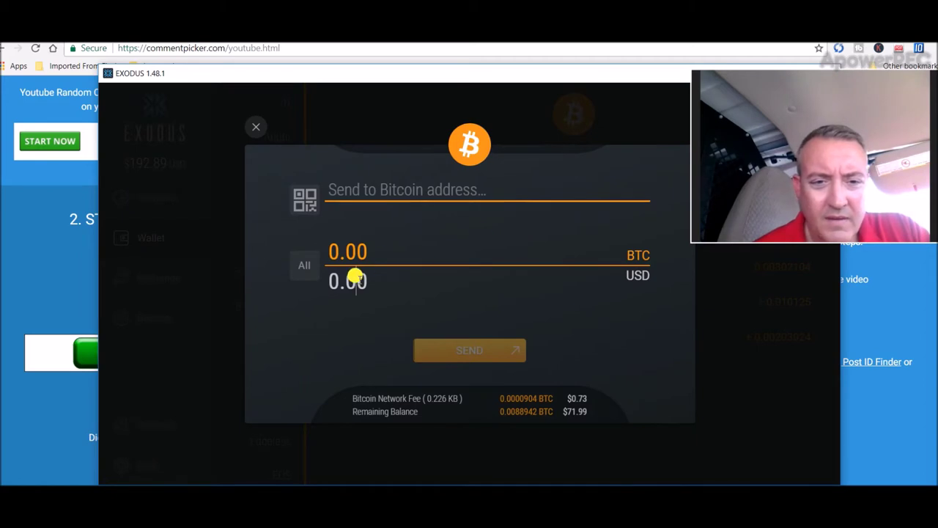
click(330, 283)
key(BackSpace)
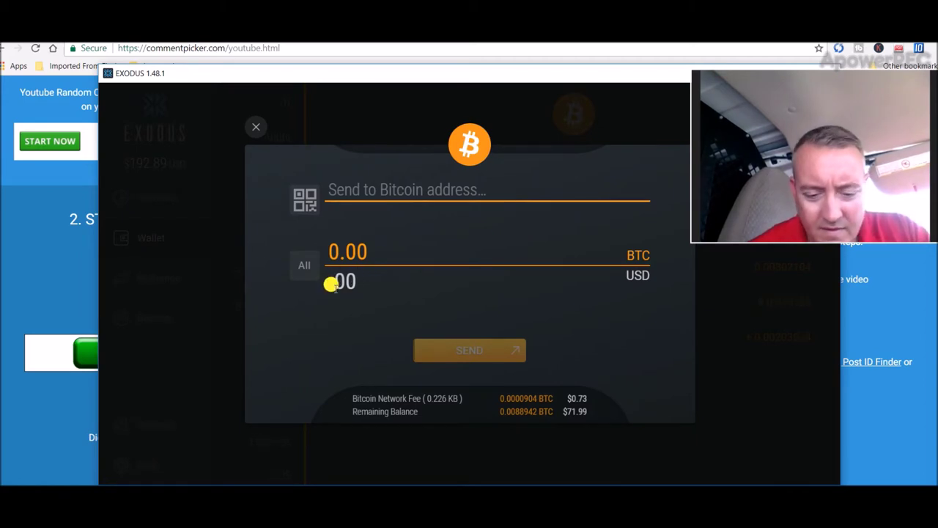
text(15)
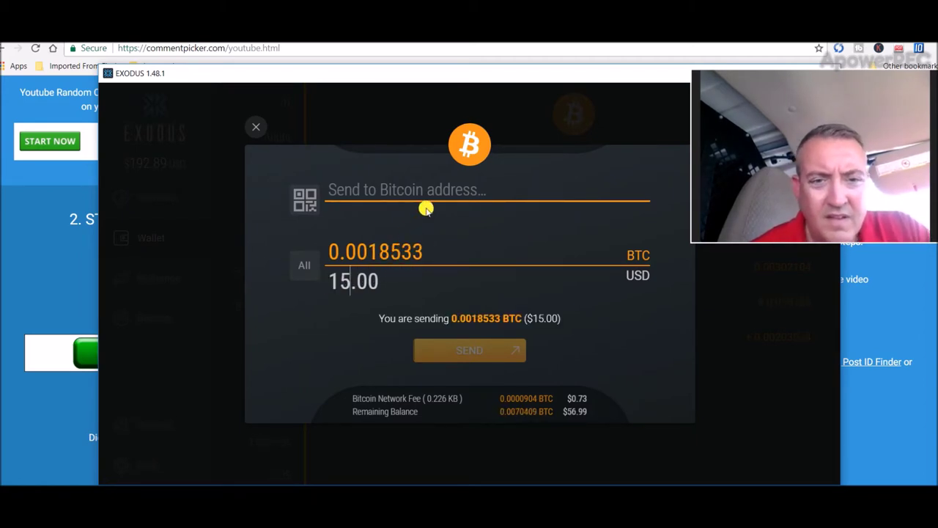
click(415, 193)
key(ctrl+v)
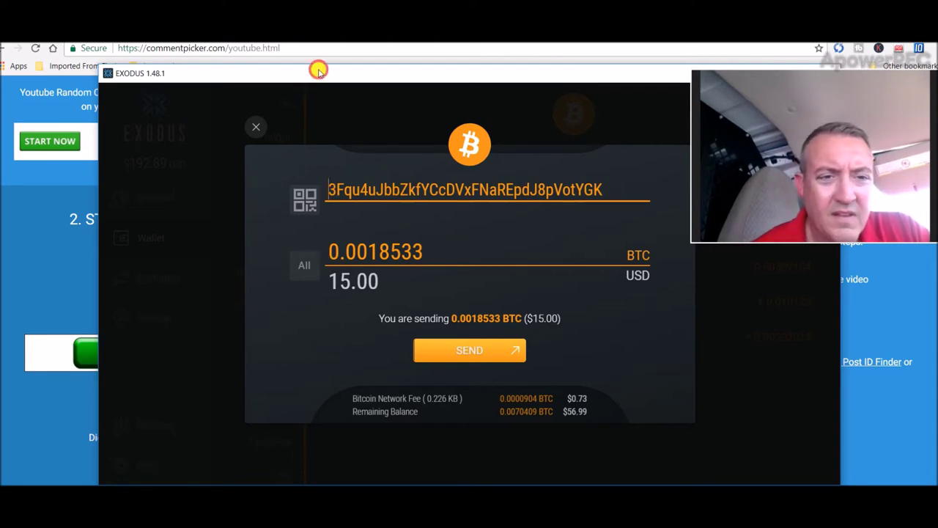
- Send the prepared 15 USD Bitcoin payment, confirm it and dismiss the transaction notice
drag(318, 71, 300, 56)
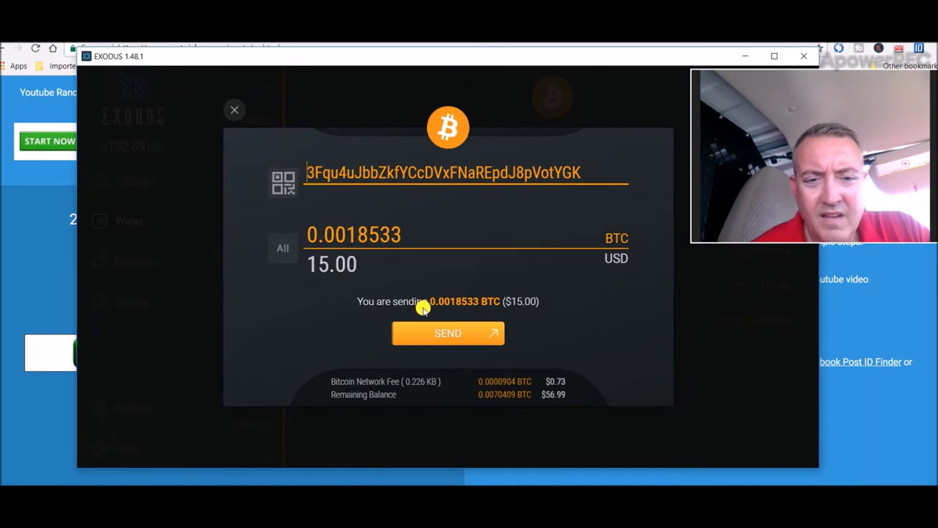
click(434, 334)
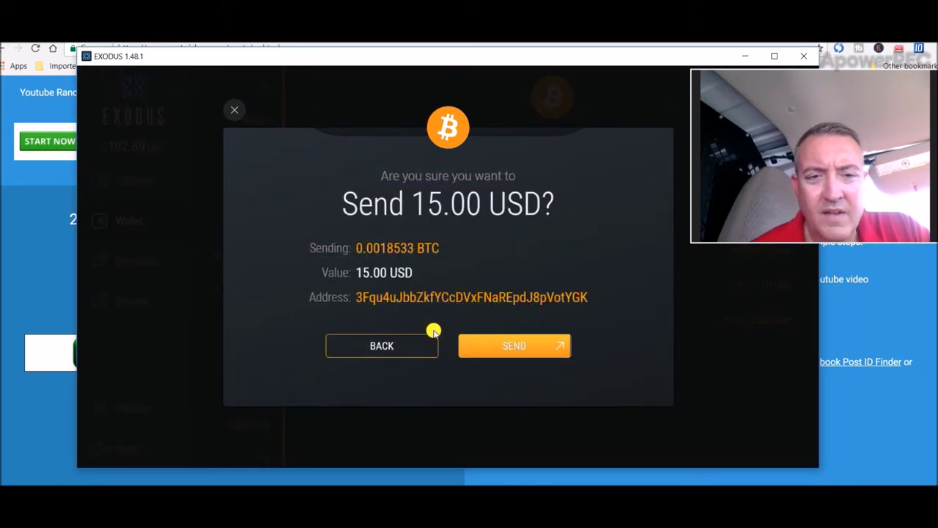
click(500, 350)
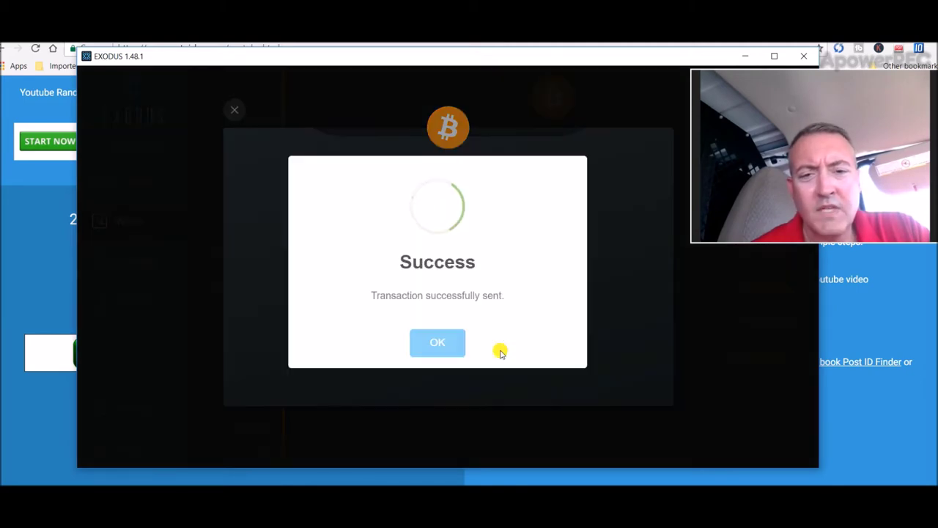
click(455, 342)
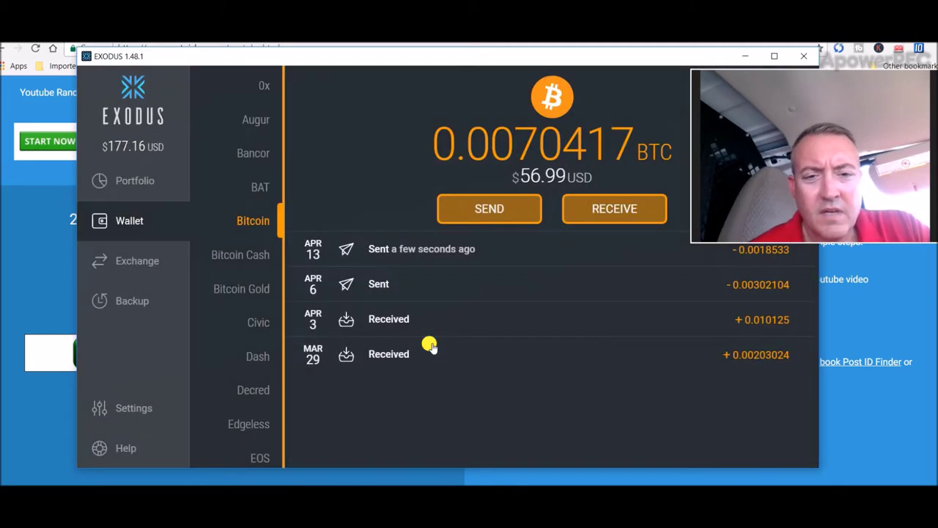
- Switch to Rig-Profit-Loss.ods in OpenOffice Calc and compare the April 6th - 12th sheet with the March 30th – April 5th sheet
click(39, 230)
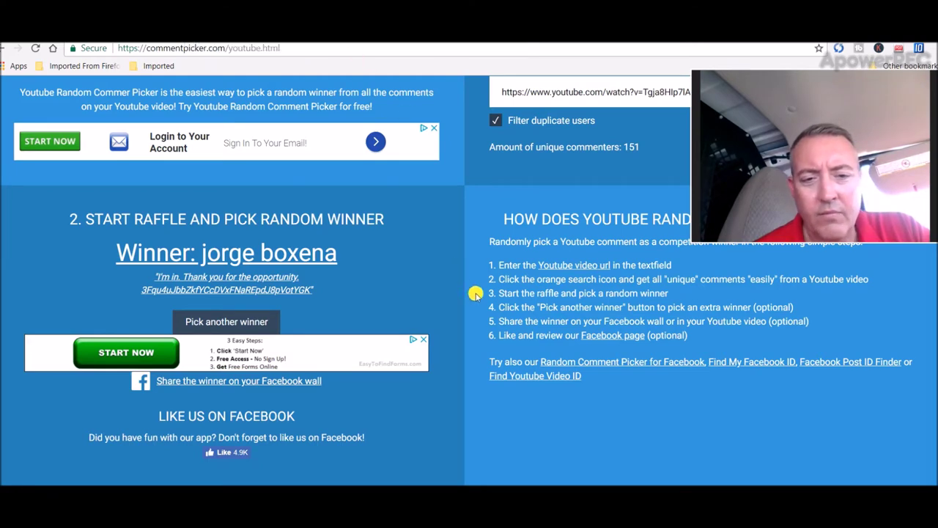
key(alt+Tab)
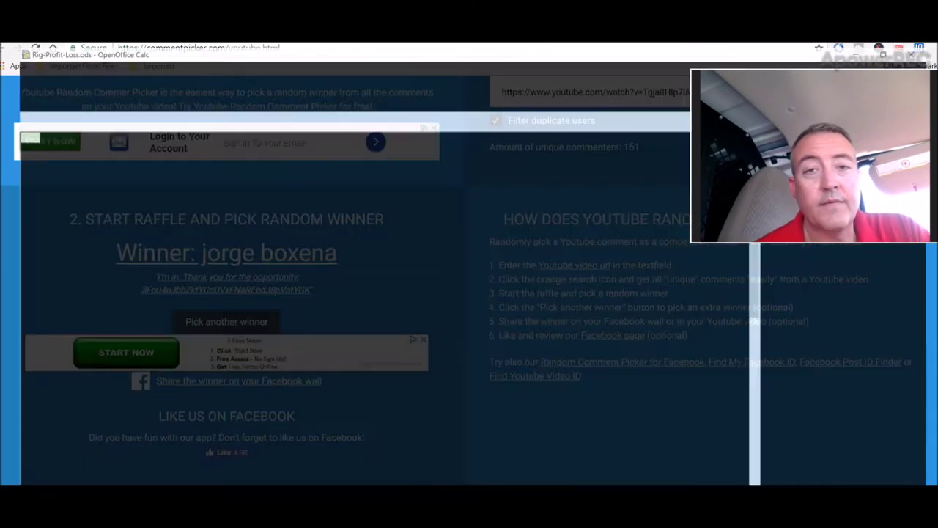
click(103, 478)
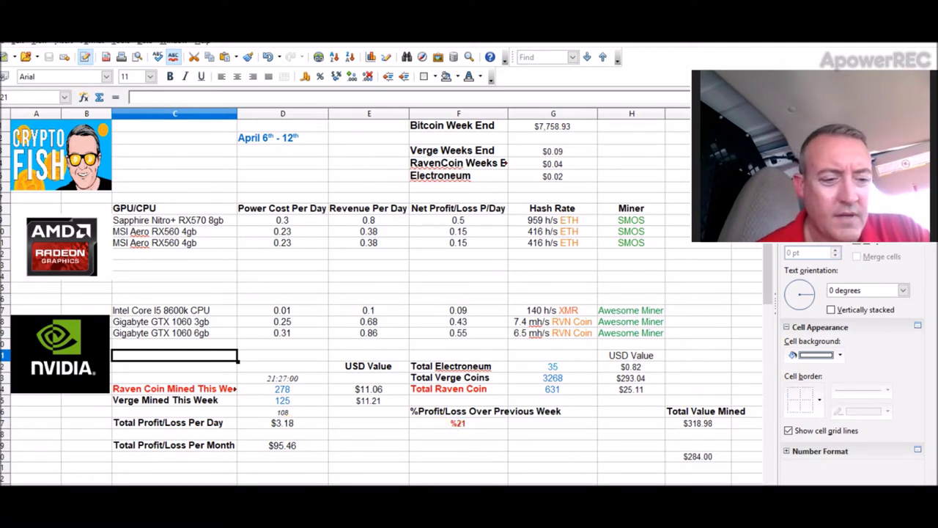
key(ctrl+Page_Up)
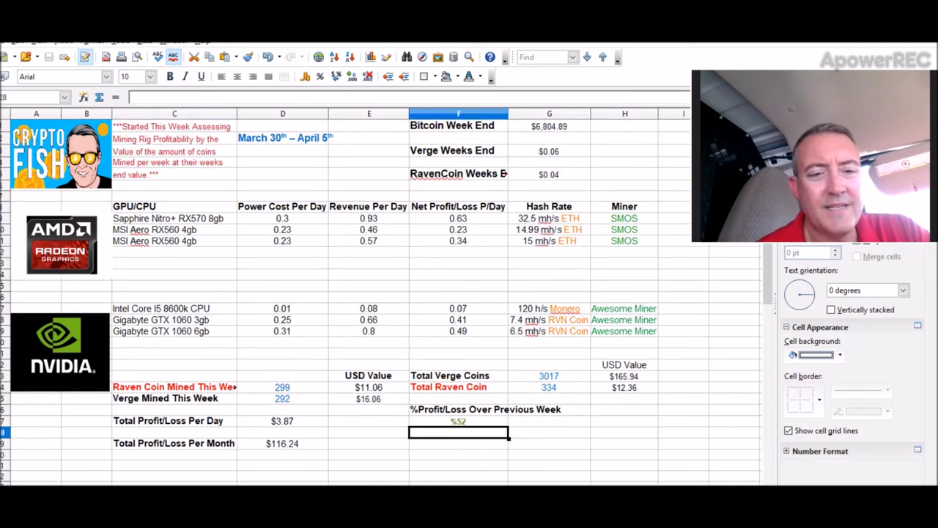
key(ctrl+Page_Down)
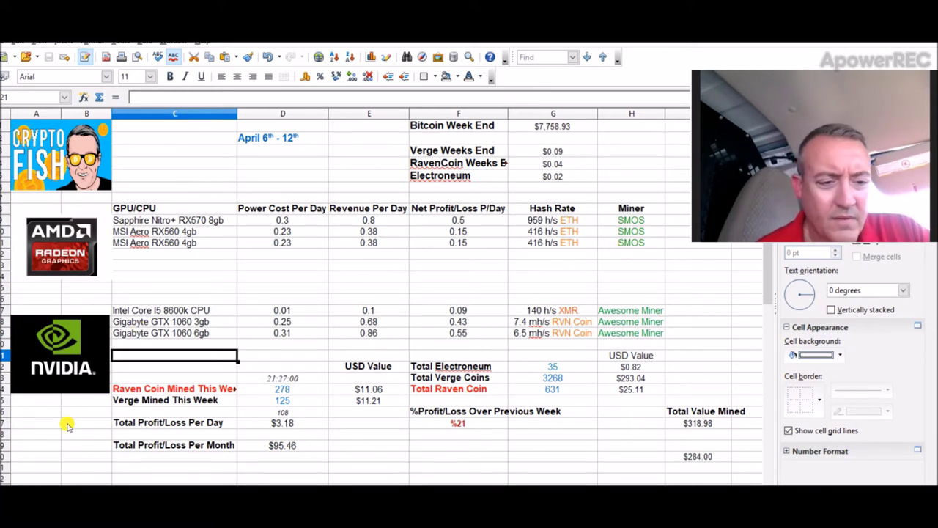
- Review the Raven Coin and Verge mined this week, the Electroneum total and last week's total on the April 13th - 19th sheet
key(ctrl+Page_Down)
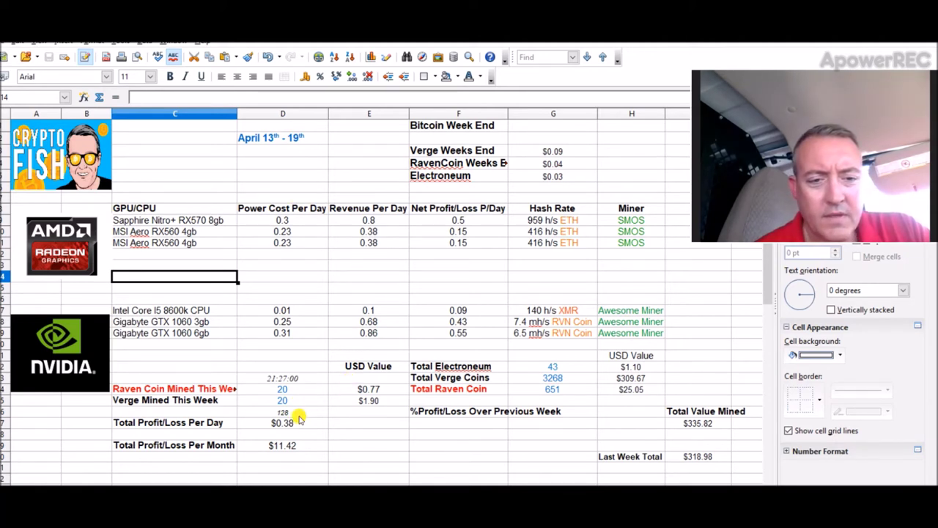
click(288, 391)
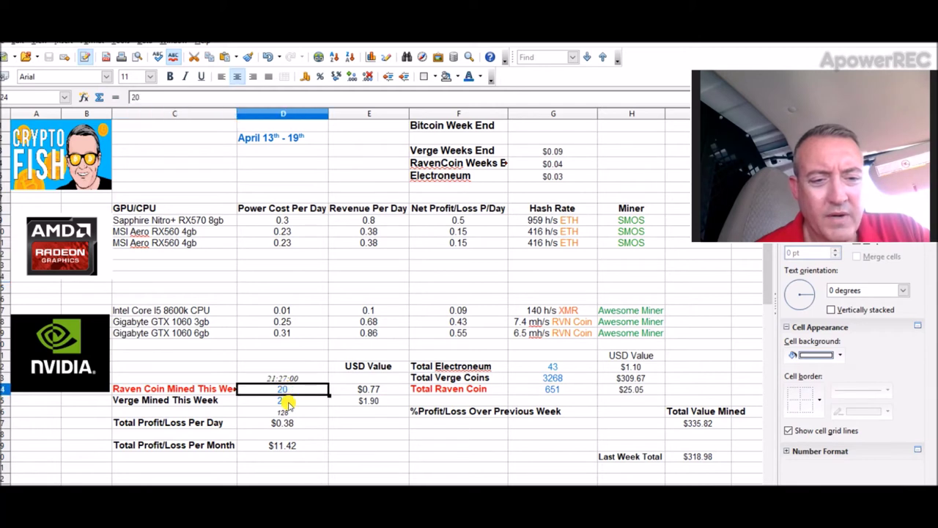
click(290, 402)
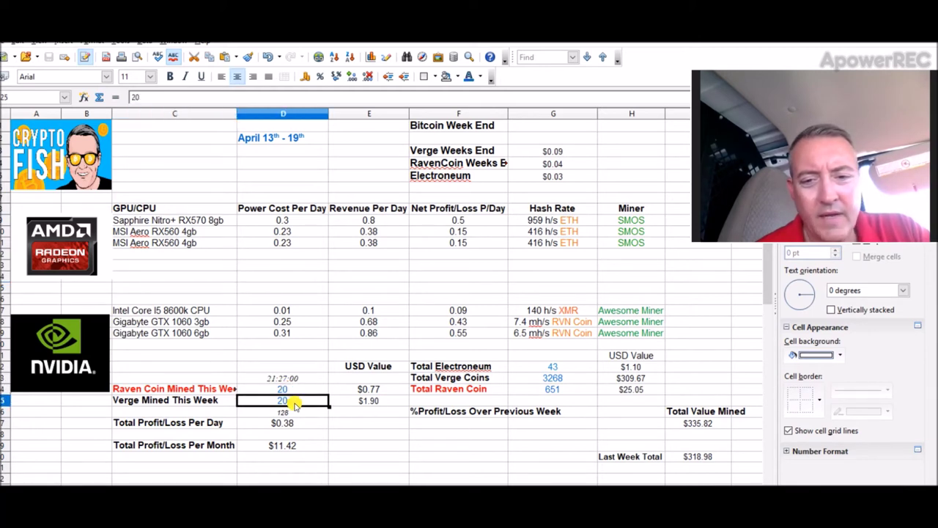
click(564, 369)
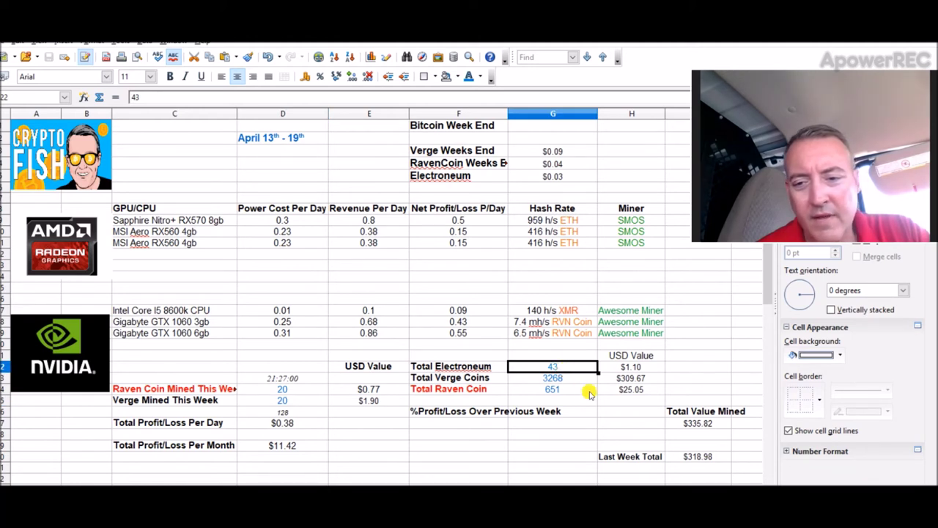
click(697, 458)
drag(697, 458, 635, 456)
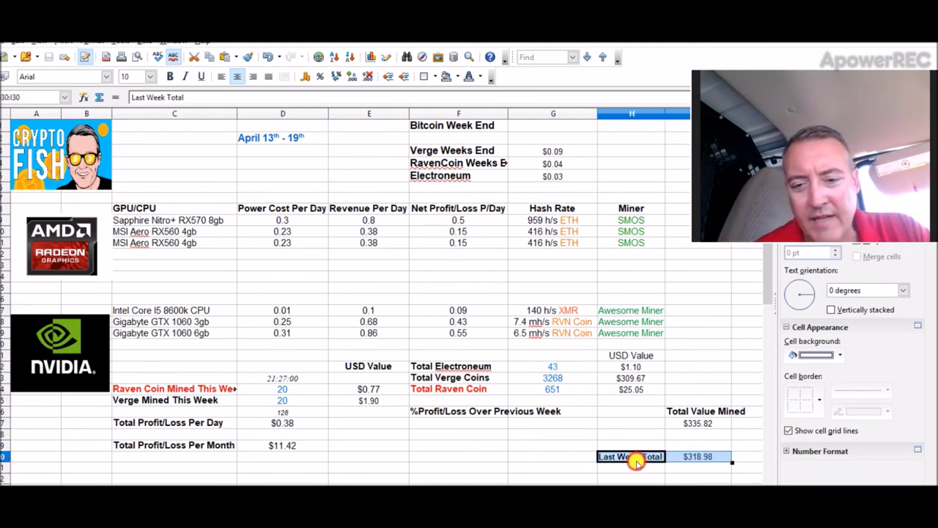
click(635, 458)
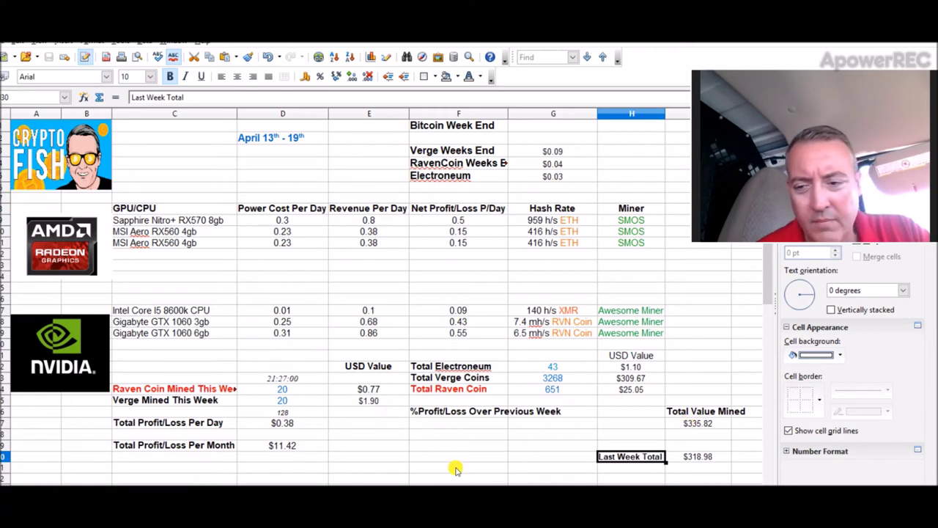
- Switch to the Mining Pool Hub login page in the browser and log in with the prefilled credentials, solving the image captcha
key(alt+Tab)
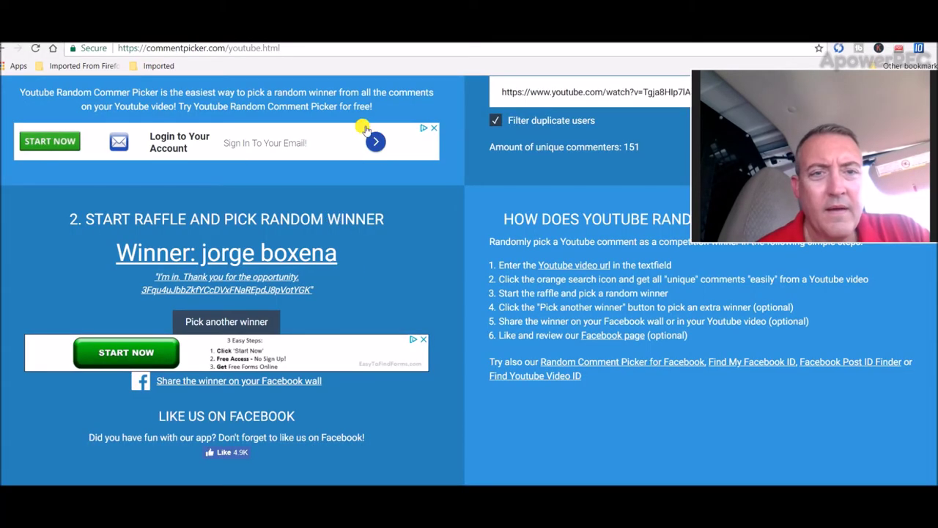
key(ctrl+Tab)
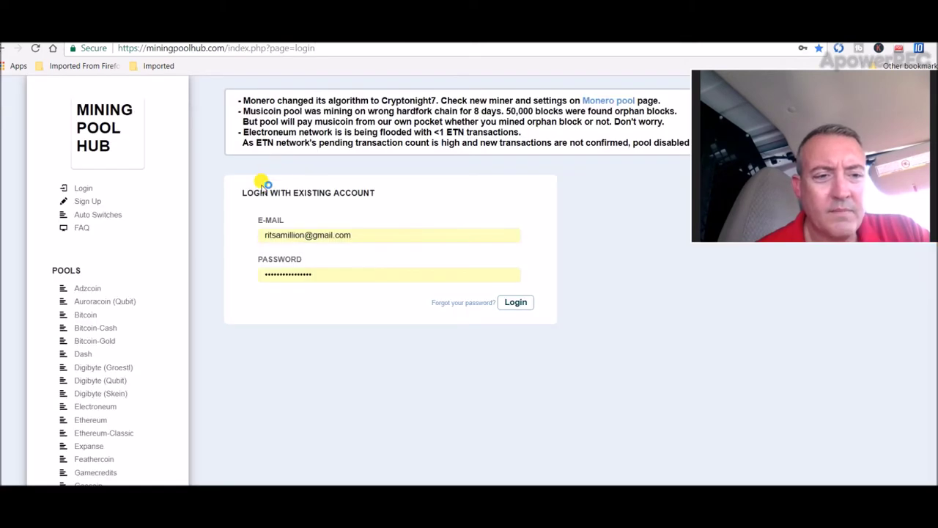
click(516, 303)
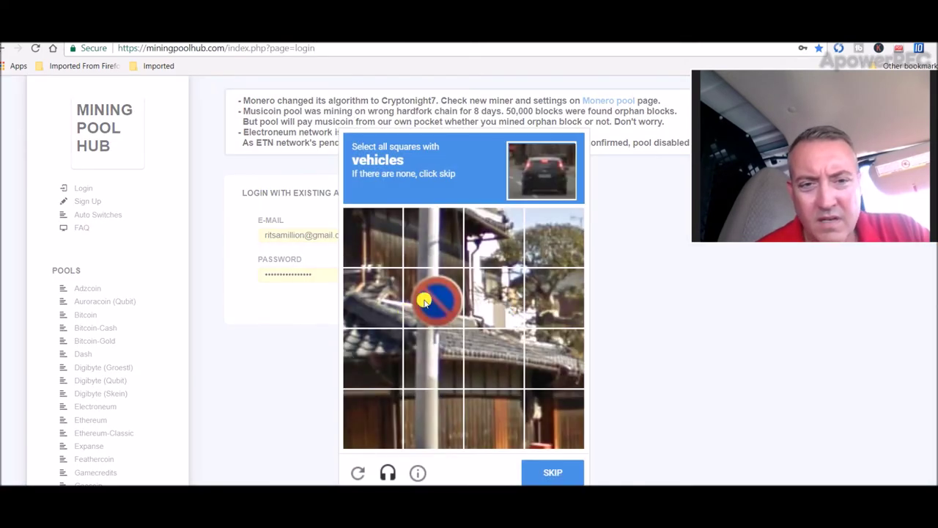
click(550, 475)
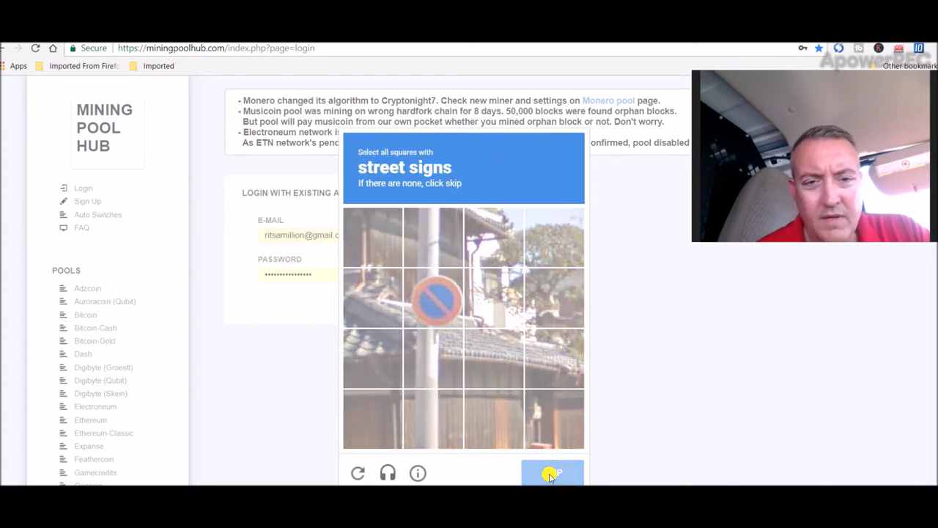
click(487, 361)
click(491, 418)
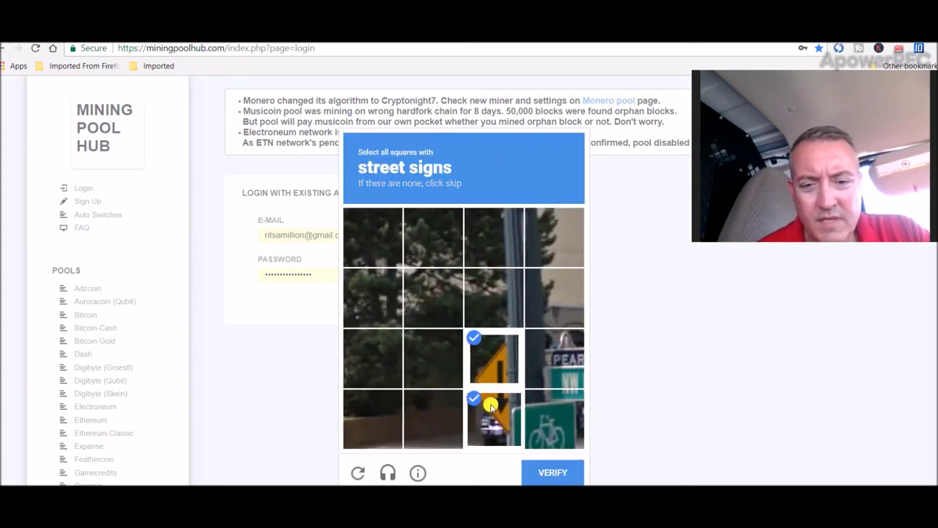
click(551, 399)
click(553, 378)
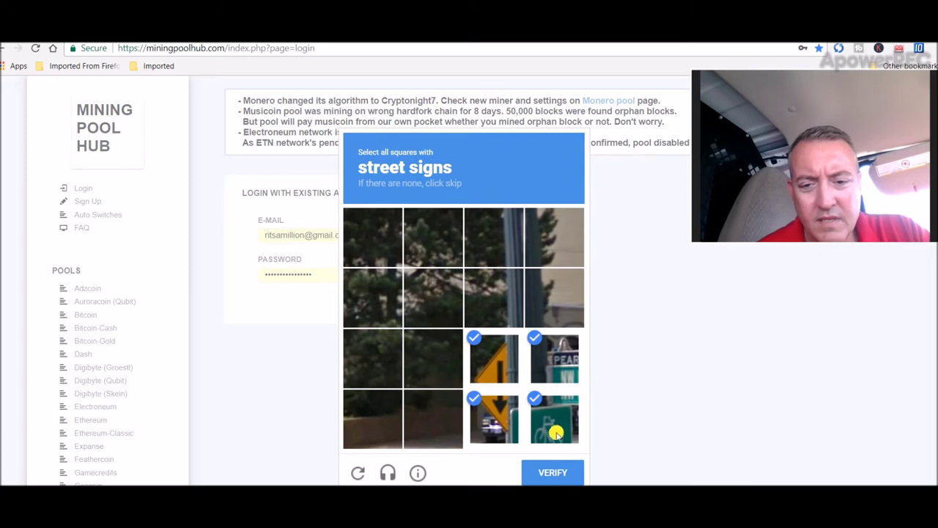
click(549, 470)
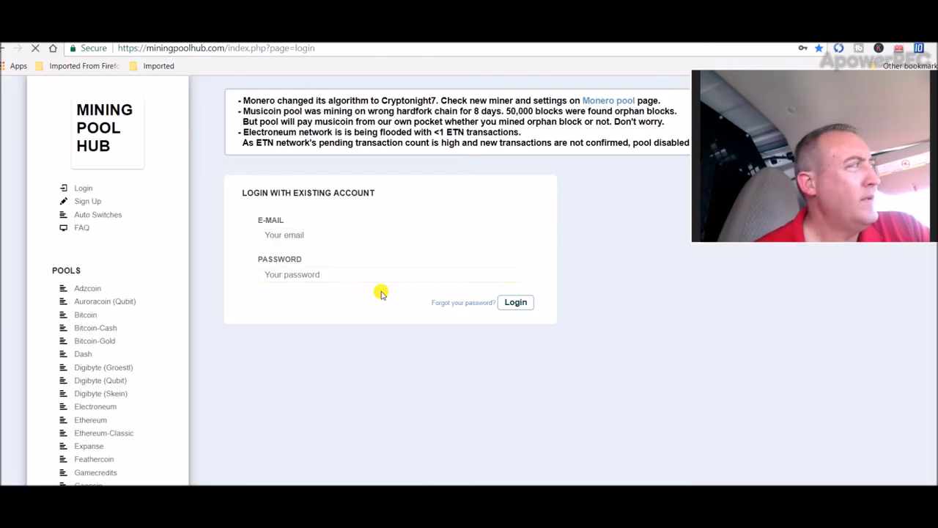
click(515, 303)
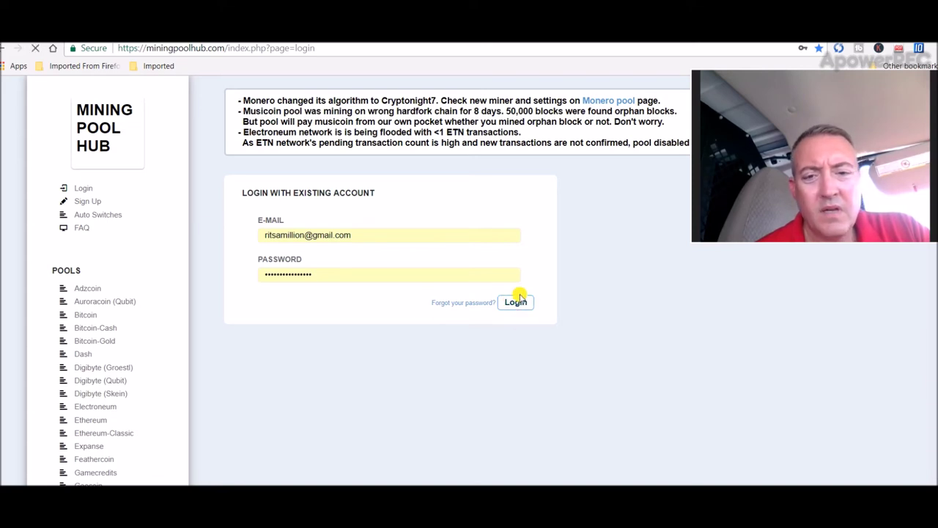
click(515, 302)
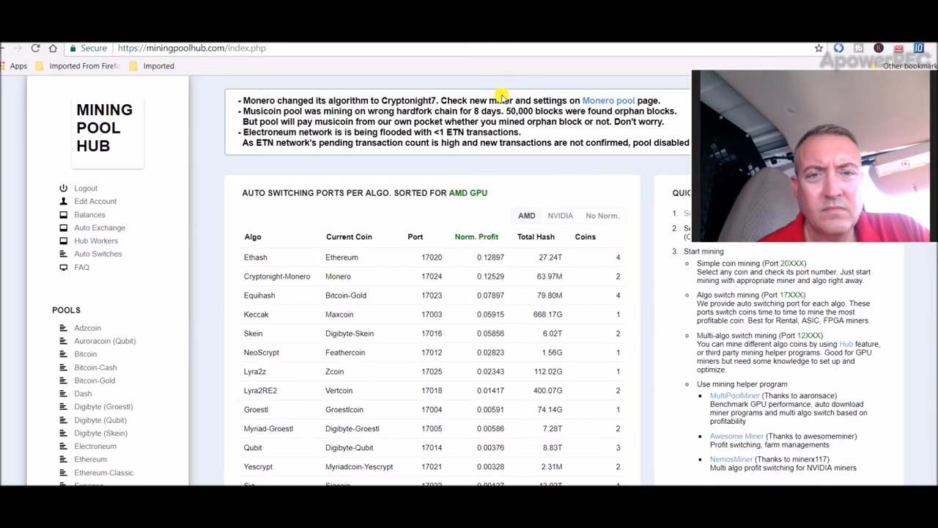
- Open the Ethereum pool's dashboard from the account balances and bring up its recent credits
click(91, 215)
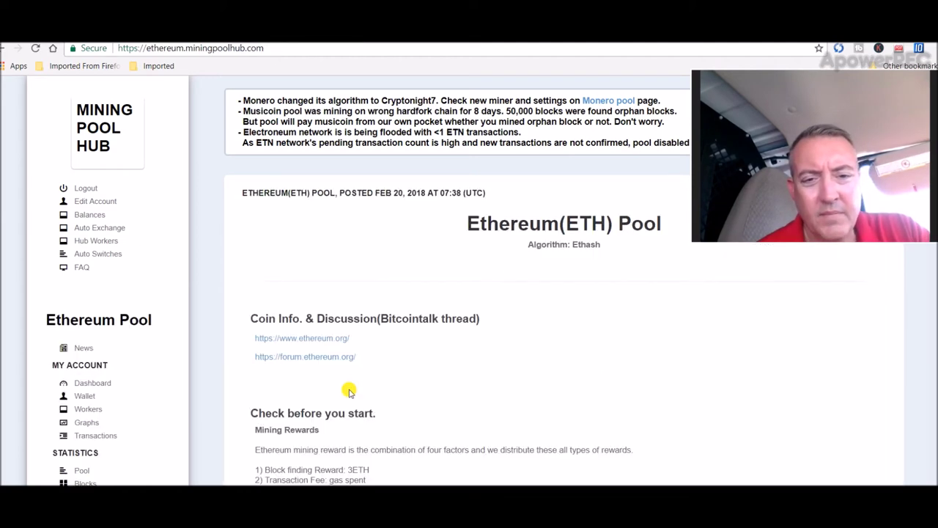
click(101, 387)
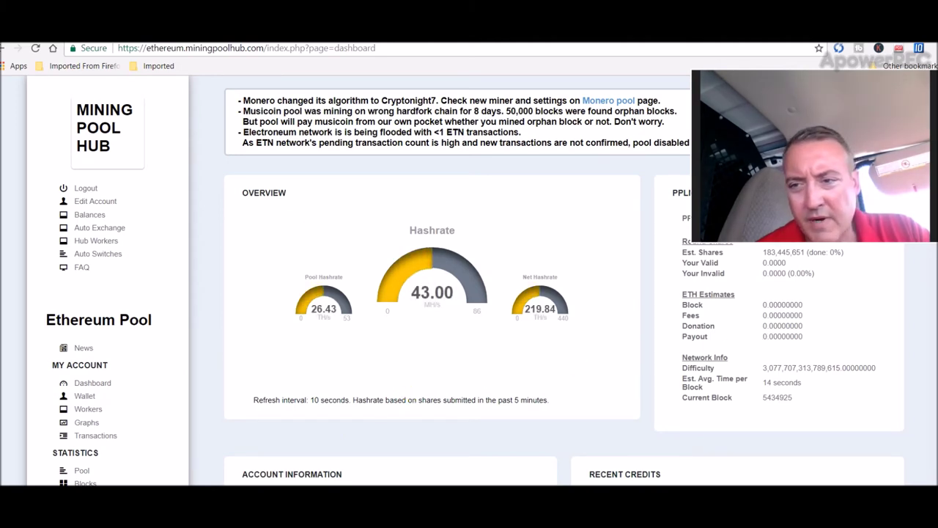
scroll(469, 293, down, 2)
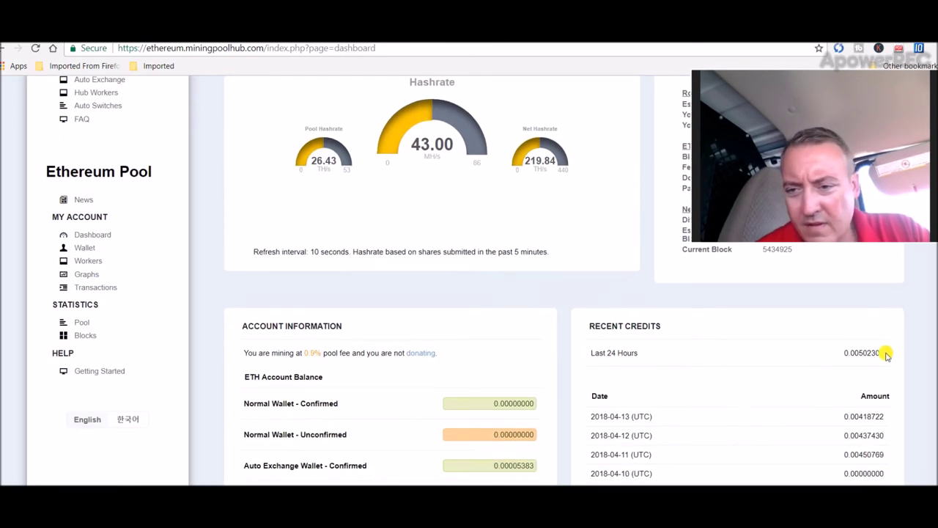
- Copy the Last 24 Hours amount from the recent credits on the Ethereum pool dashboard
double_click(877, 352)
key(ctrl+c)
click(875, 352)
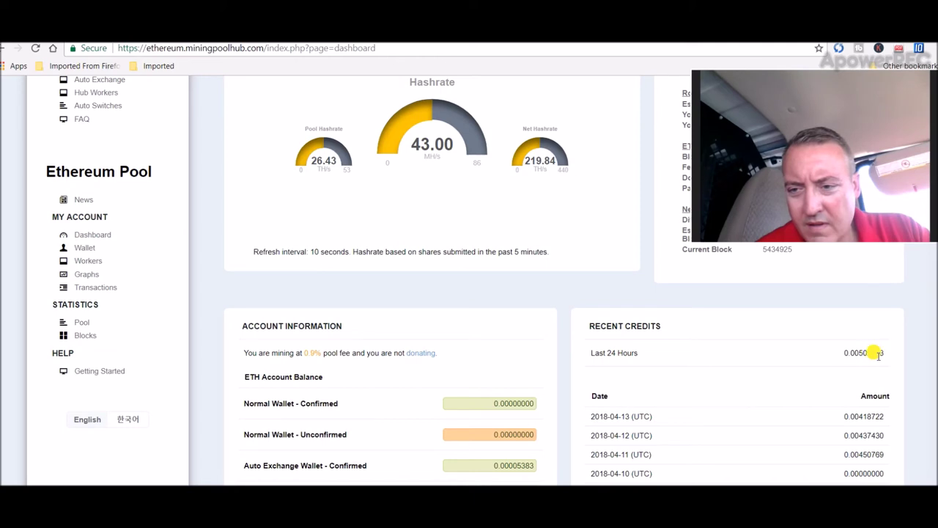
click(877, 351)
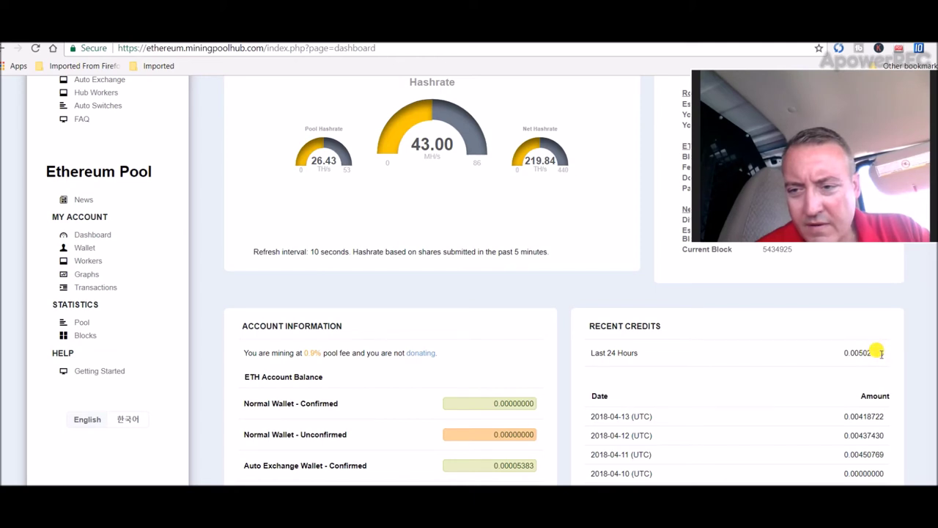
drag(877, 352, 848, 354)
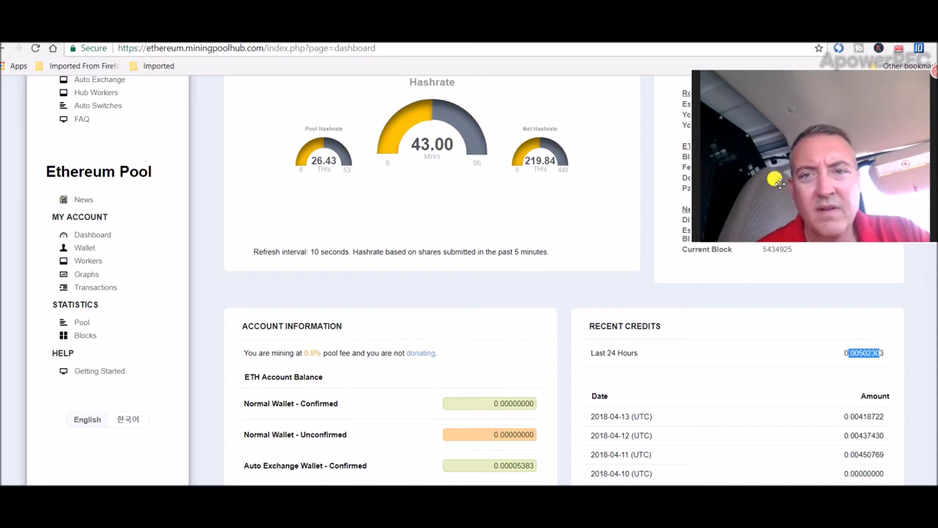
- Open currencio.co/eth/usd/ in a new tab and convert .0050230 ETH to US dollars
key(ctrl+t)
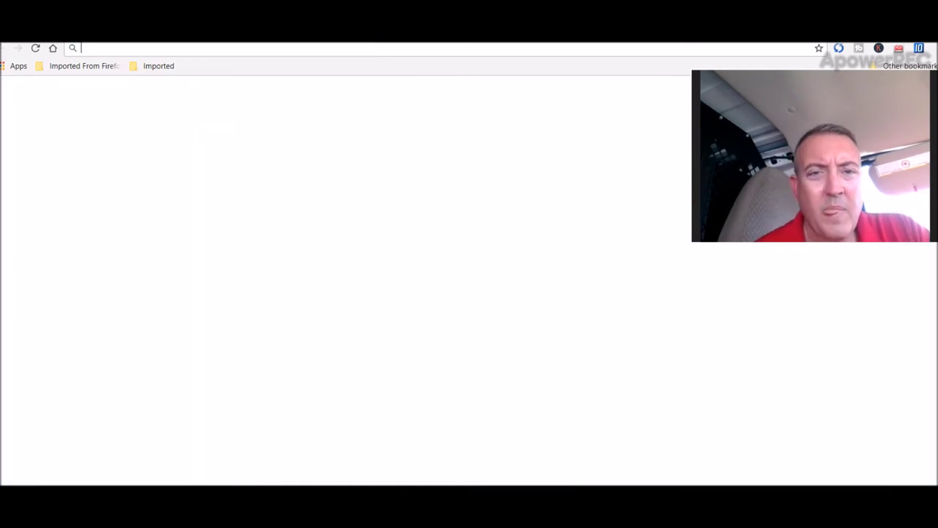
click(446, 47)
text(currencio.co/eth/usd/)
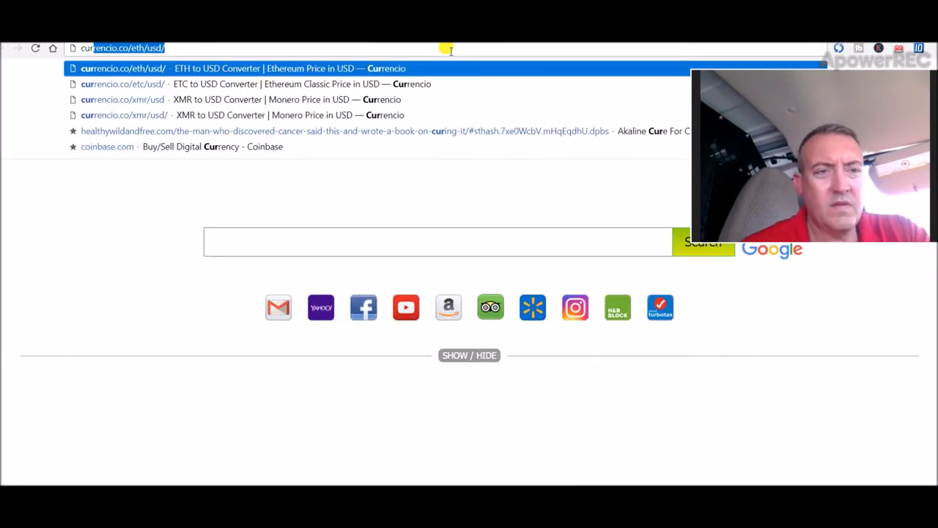
key(Return)
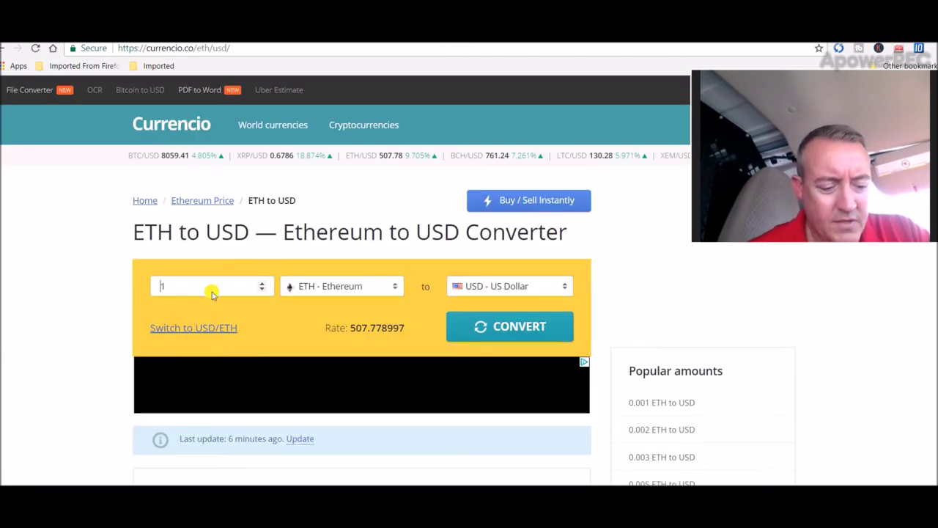
double_click(211, 288)
key(ctrl+v)
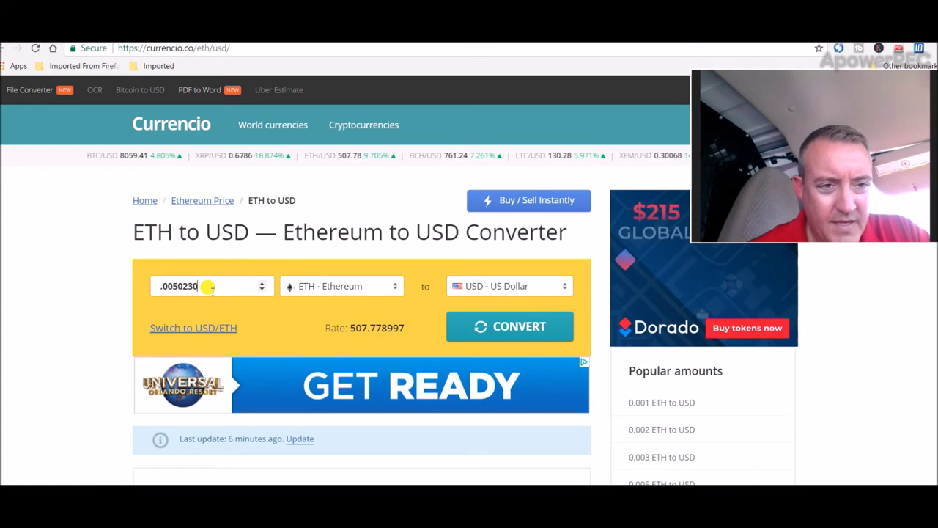
click(484, 325)
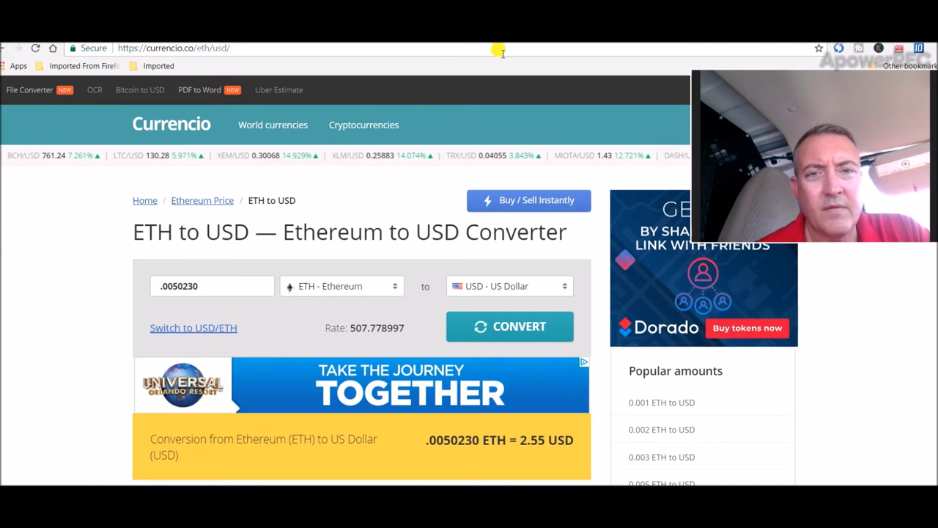
- Review Rig11's status, hash rate, maximum temperature and core/memory clocks in the SimpleMining rig list
key(ctrl+Tab)
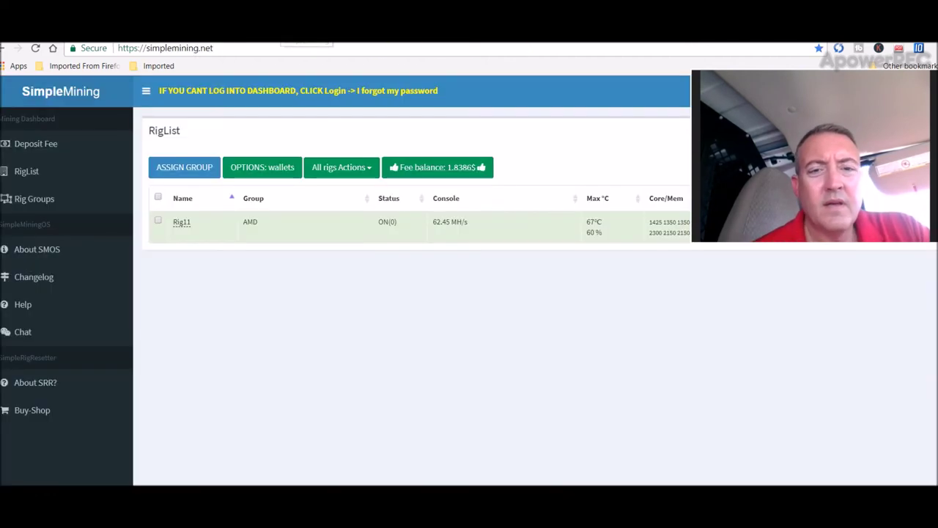
drag(789, 174, 769, 317)
mouse_move(593, 225)
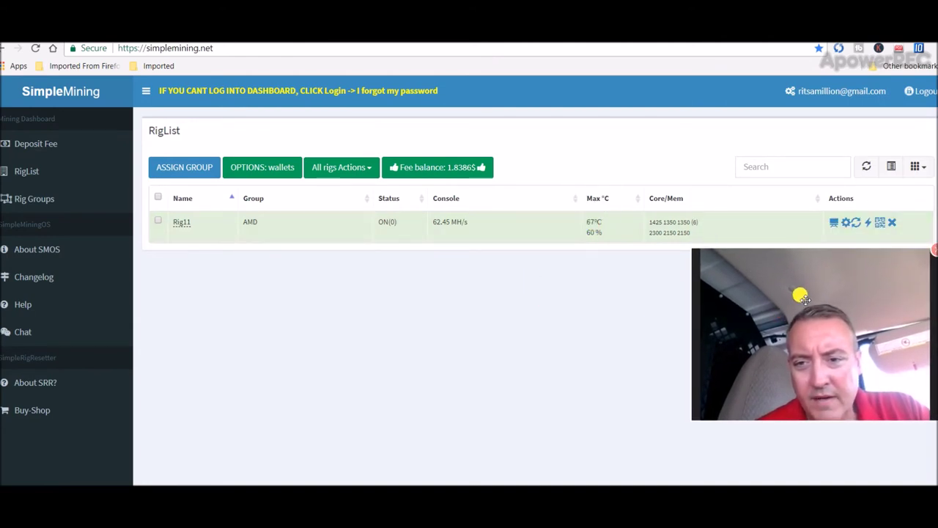
drag(797, 294, 800, 156)
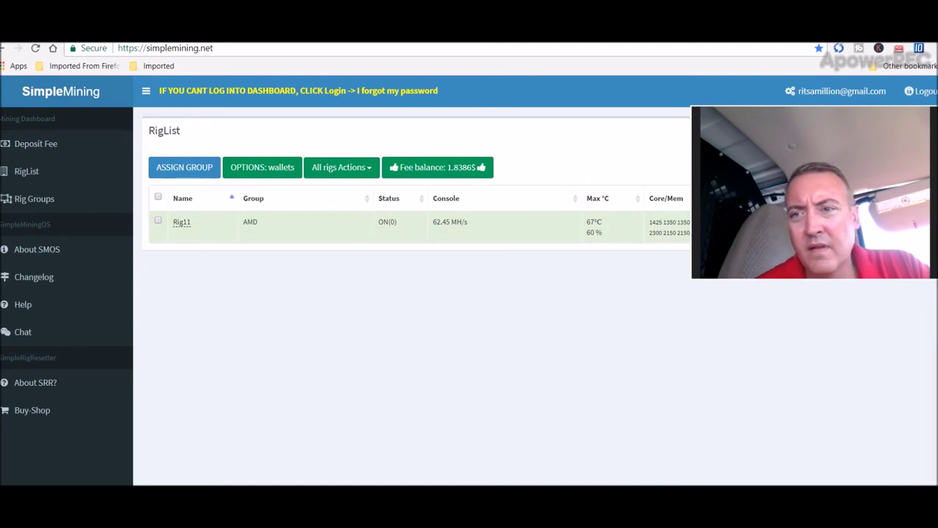
- Switch to the desktop, minimize the Exodus wallet and move the NiceHash Miner Legacy window to an unobstructed spot
key(alt+Tab)
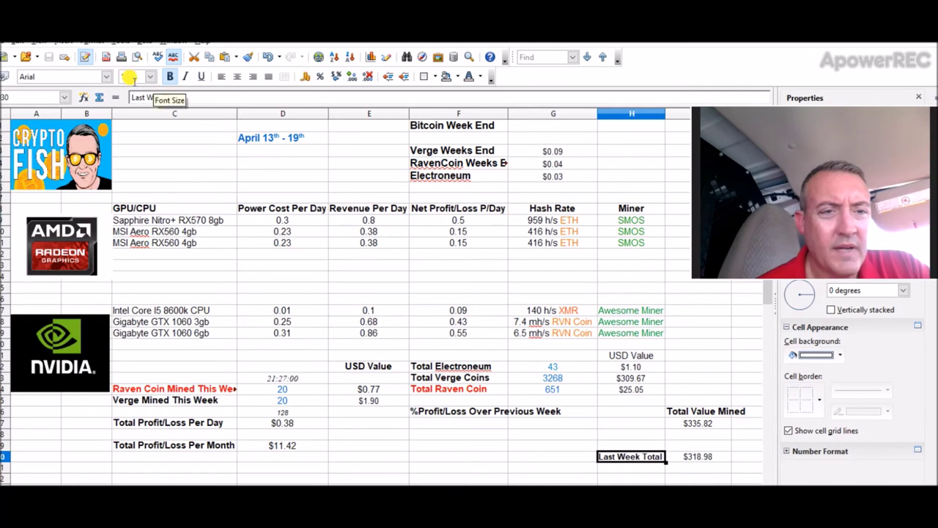
key(alt+Tab)
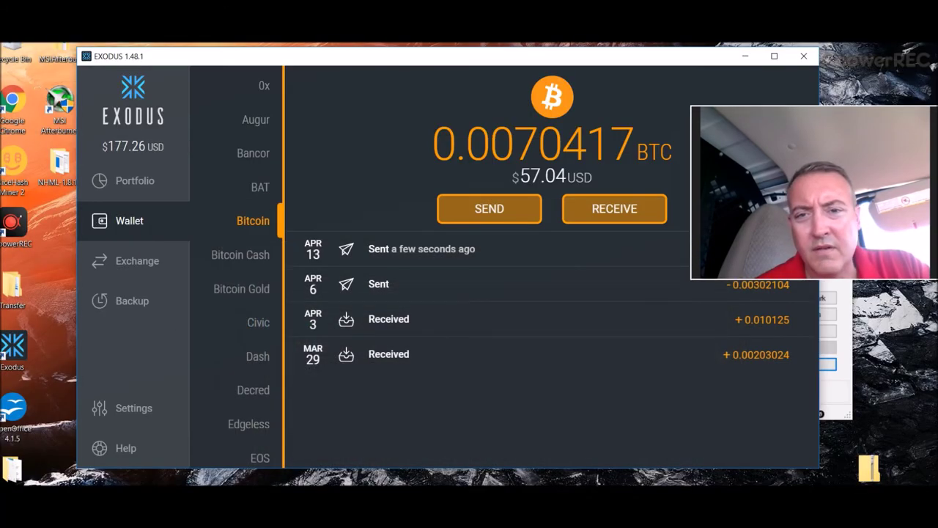
click(744, 59)
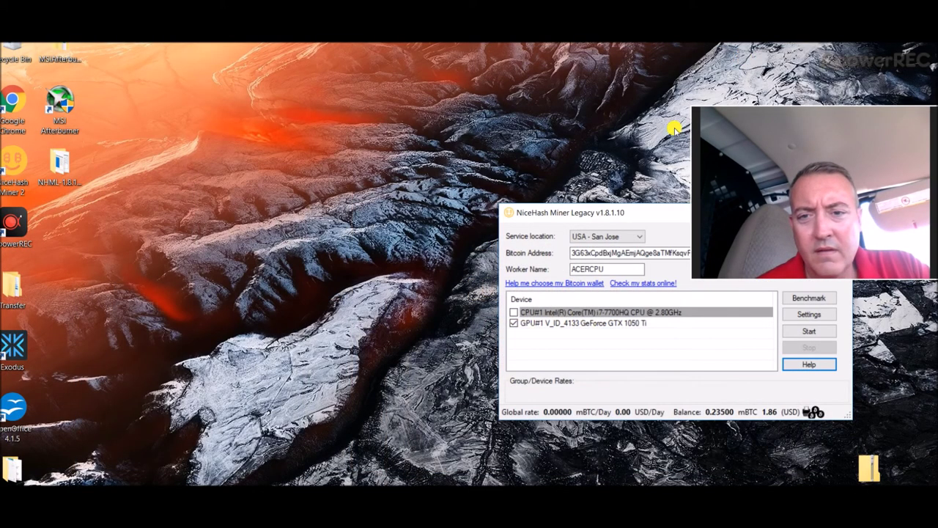
drag(623, 128, 427, 137)
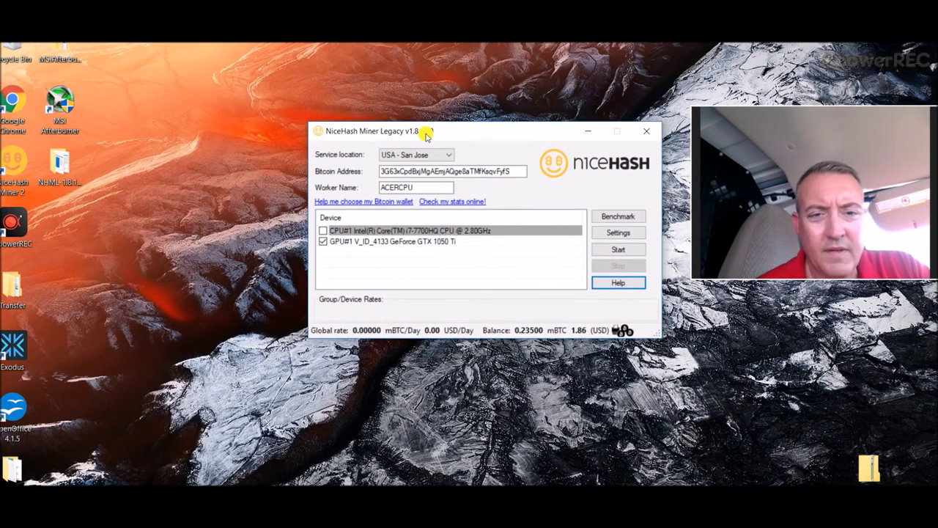
- Enable the CPU#1 Intel Core i7-7700HQ alongside the GTX 1050 Ti in NiceHash Miner and start mining
click(325, 230)
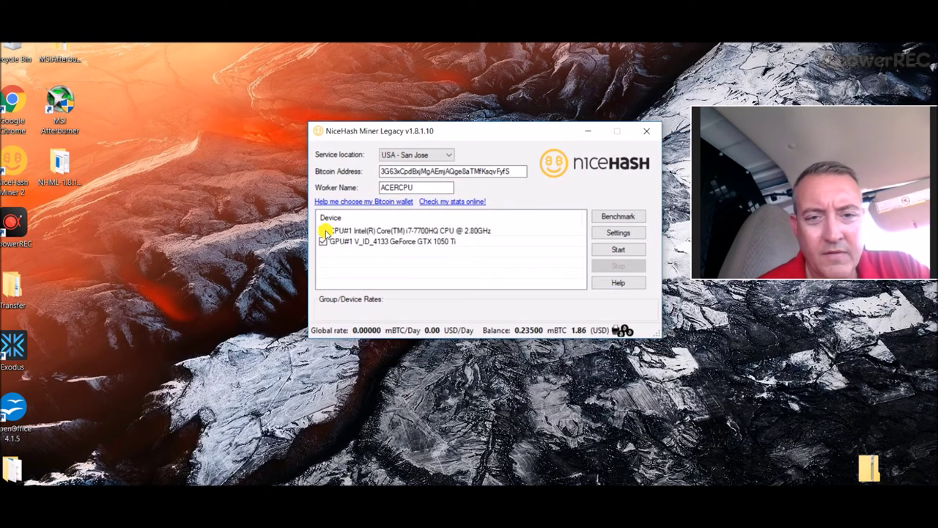
click(325, 231)
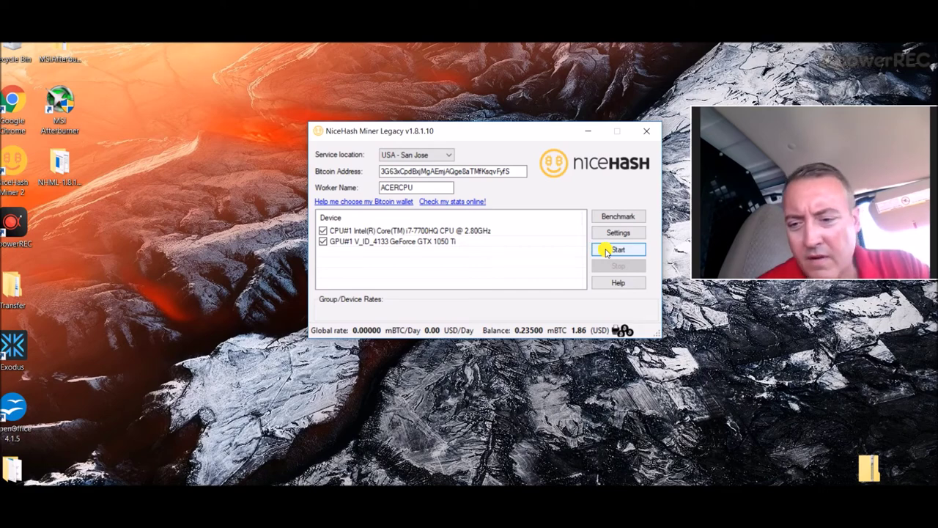
click(606, 250)
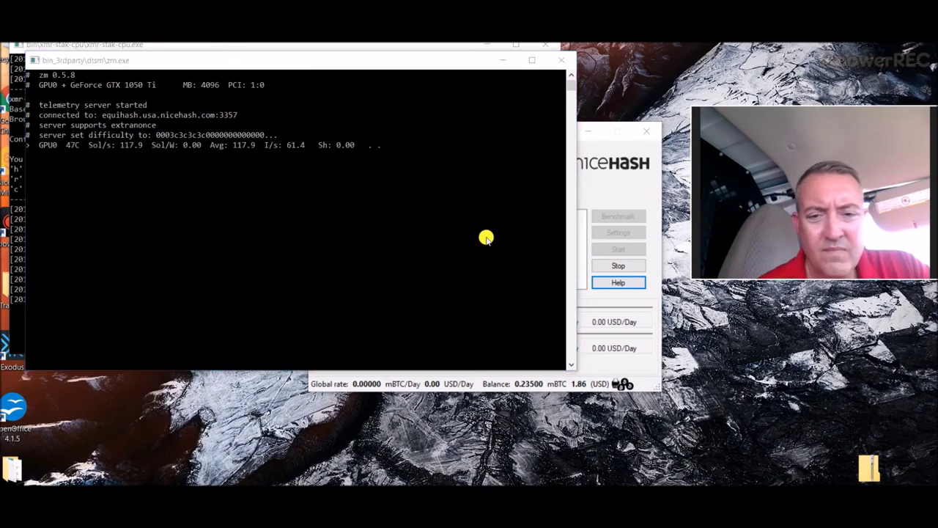
- Minimize the zm.exe console and check the xmr-stak-cpu output against the NiceHash device speeds, daily rates and balance
click(506, 58)
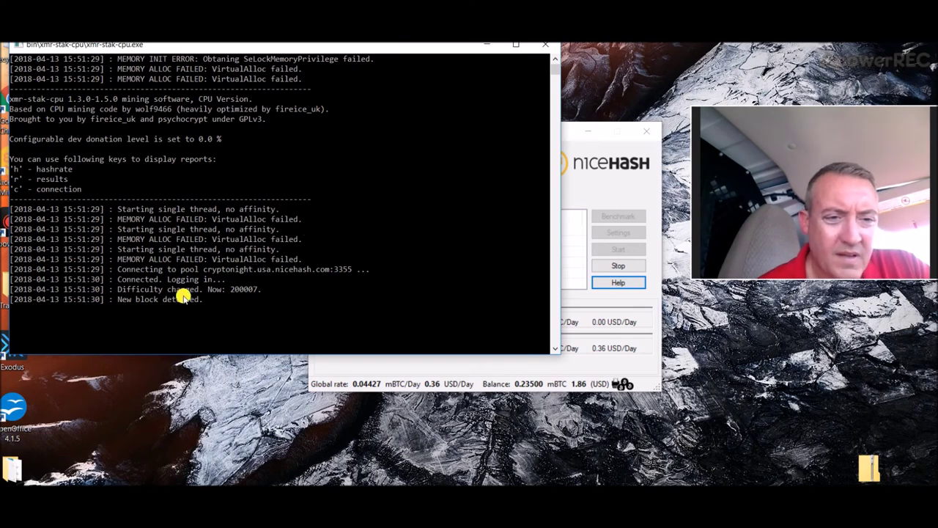
click(477, 385)
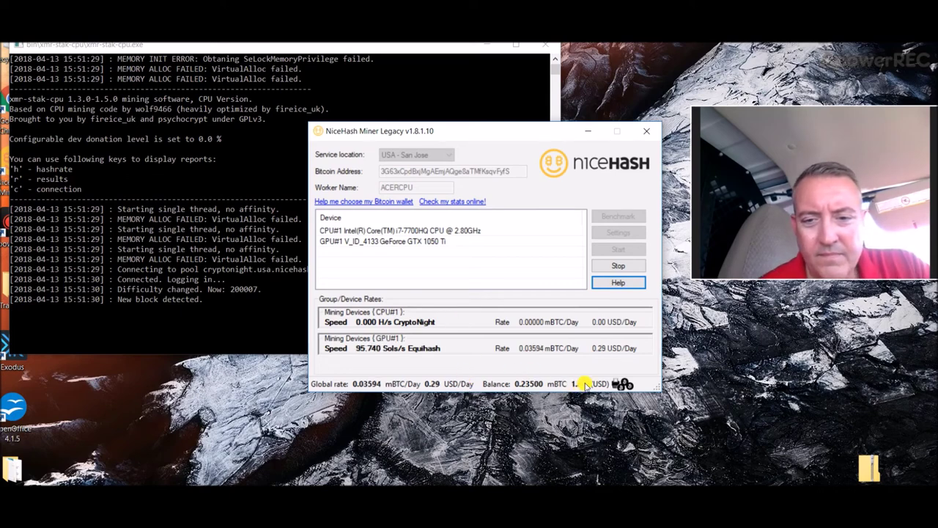
mouse_move(586, 384)
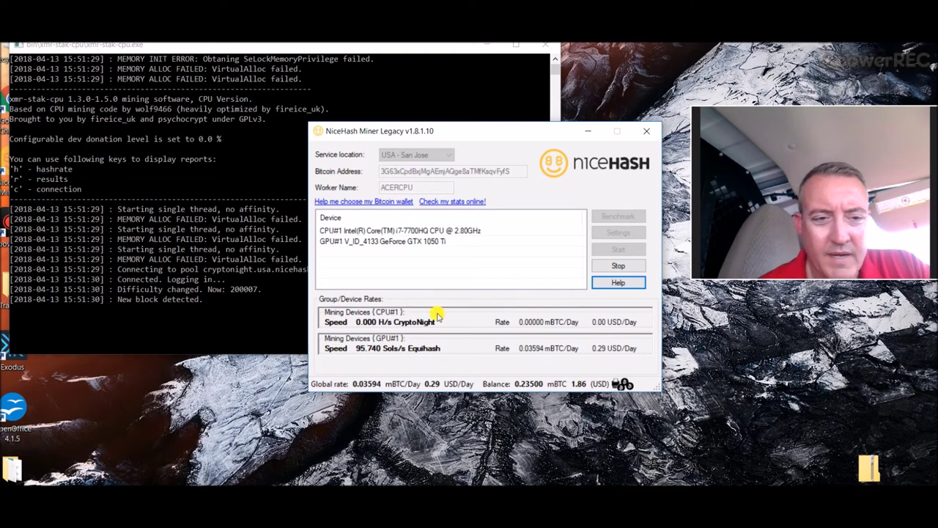
click(190, 299)
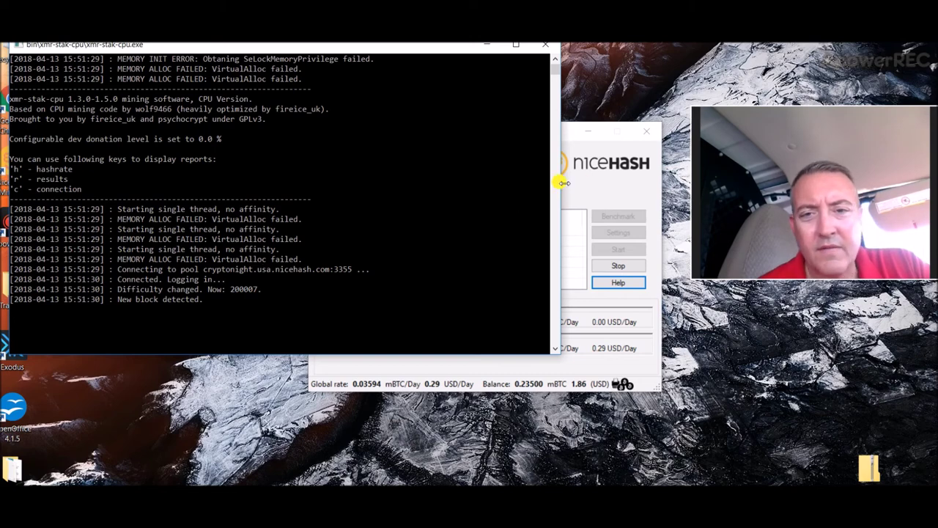
click(568, 136)
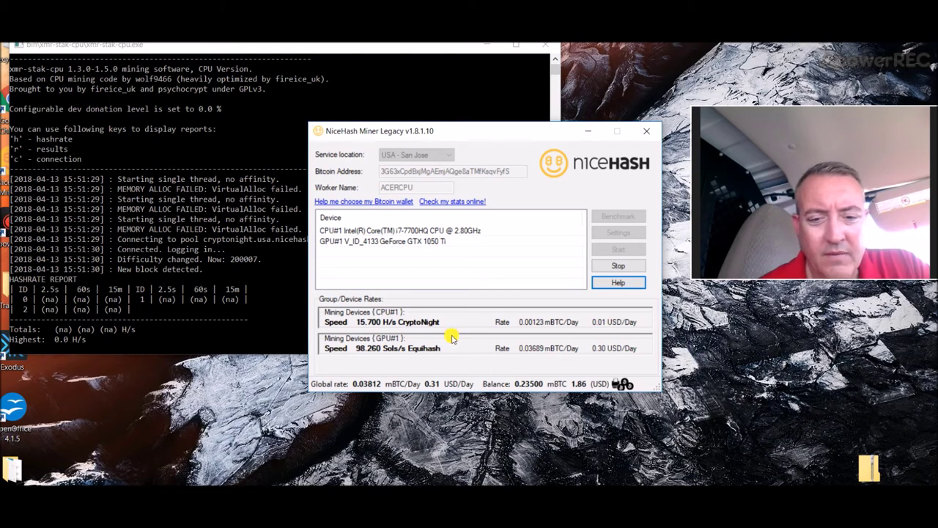
- Compare the xmr-stak-cpu hashrate report with the zm.exe GPU temperature and Sol/s output, and minimize the zm.exe console
click(11, 350)
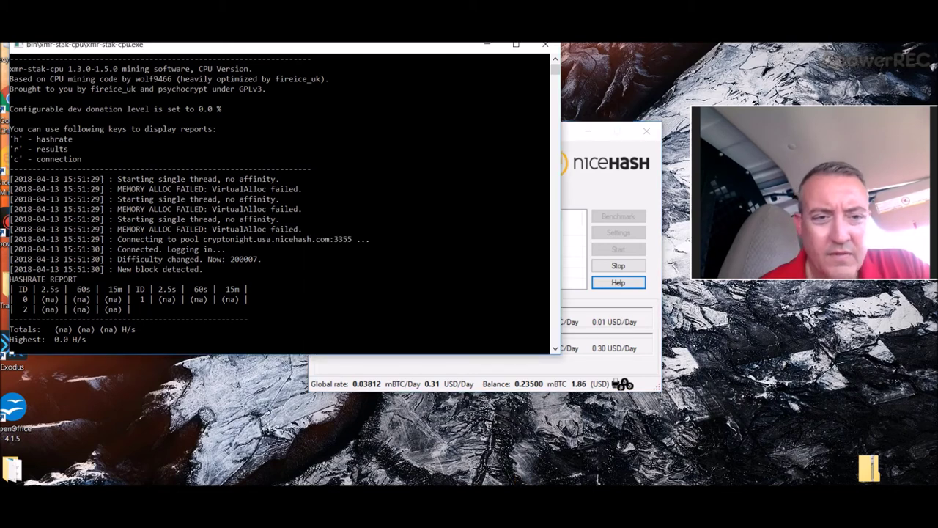
click(338, 360)
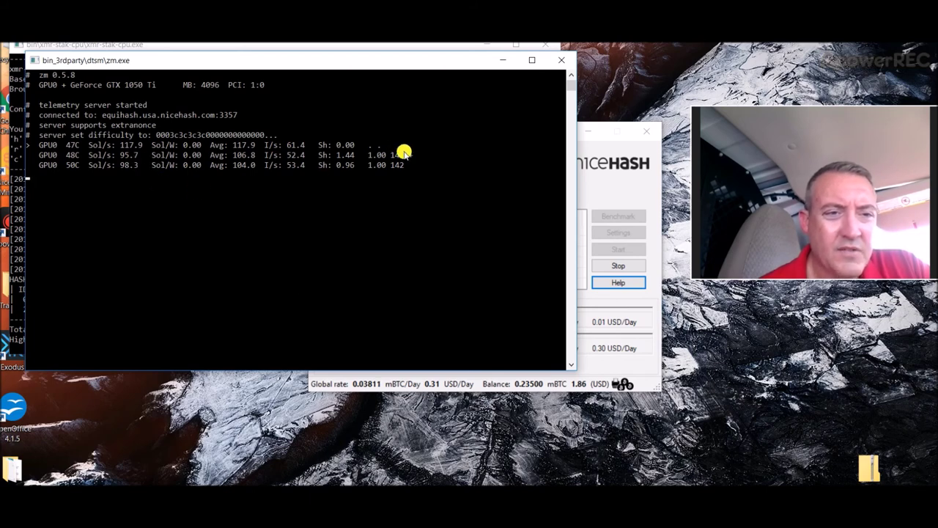
click(503, 60)
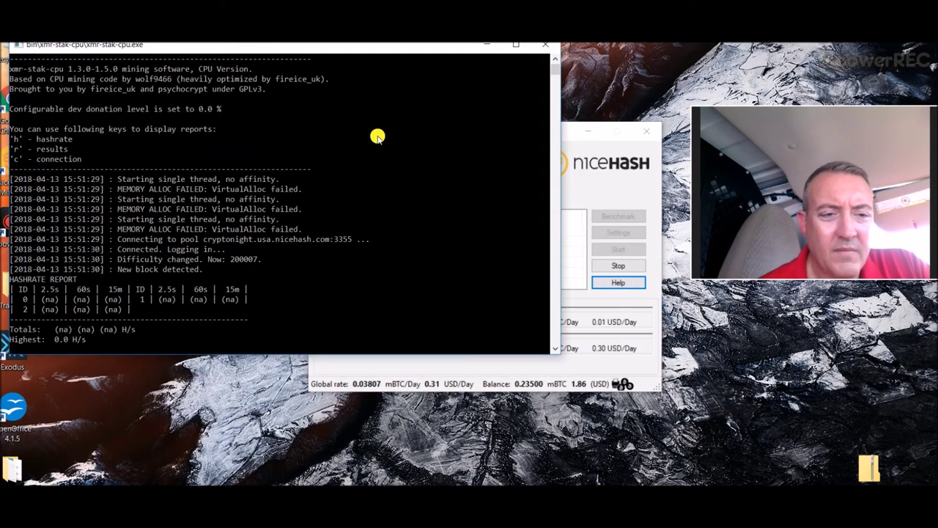
- Return to NiceHash Miner Legacy, check the CPU and GPU daily rates, and stop mining on both devices
click(588, 193)
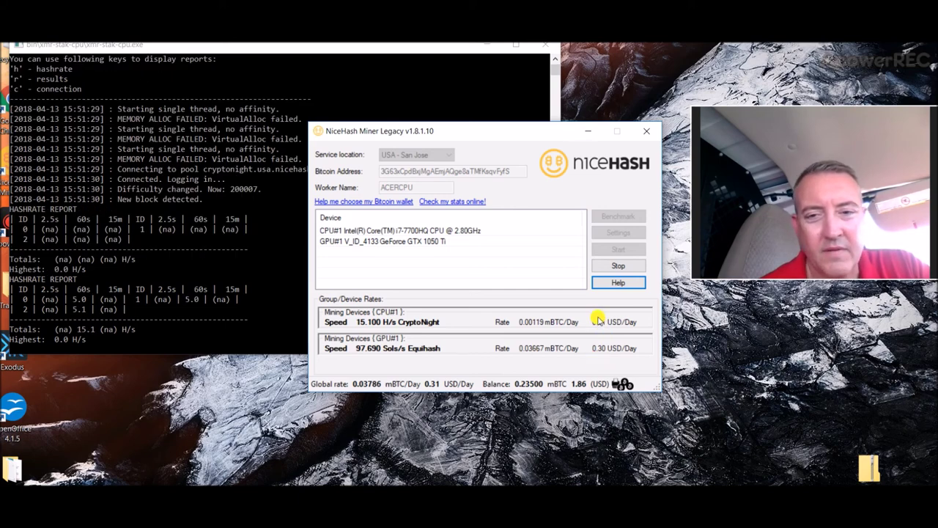
click(618, 266)
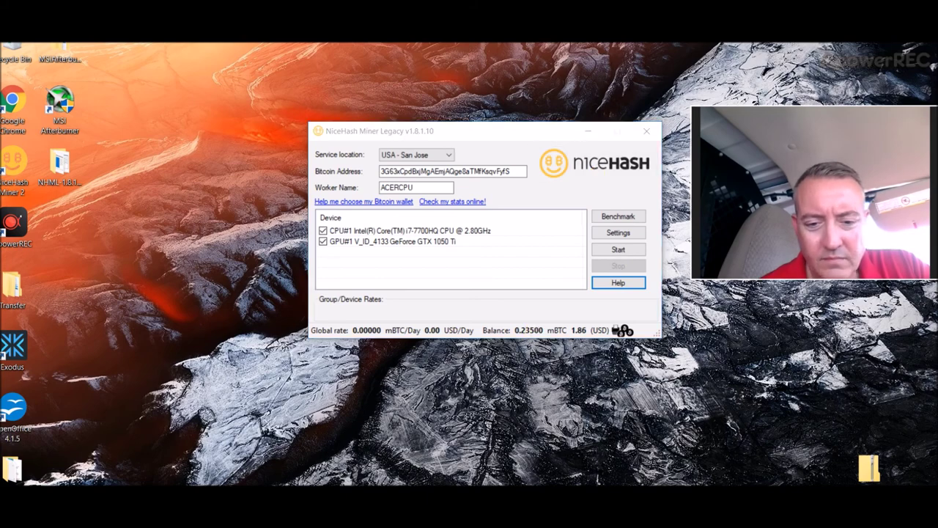
- Switch to Chrome and go from the SimpleMining rig list to the Crypto Fish YouTube channel's home page
key(alt+Tab)
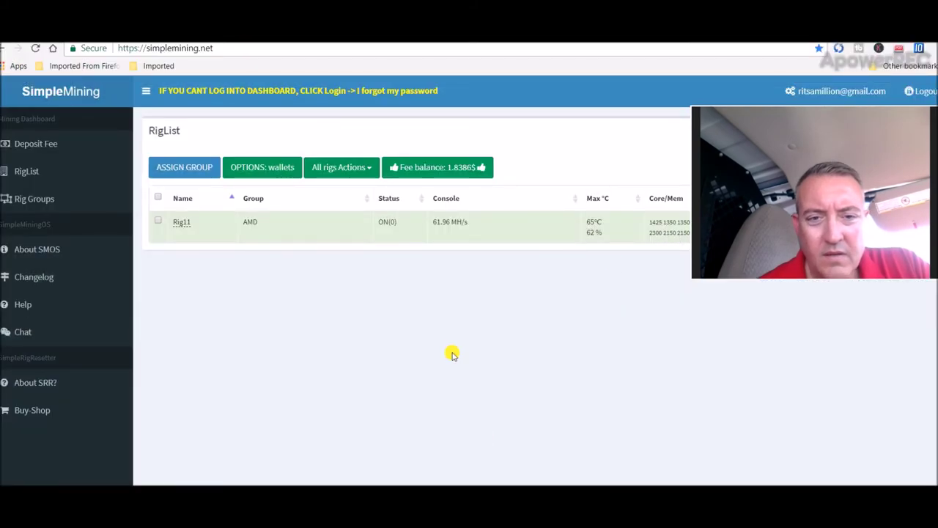
drag(809, 210, 806, 360)
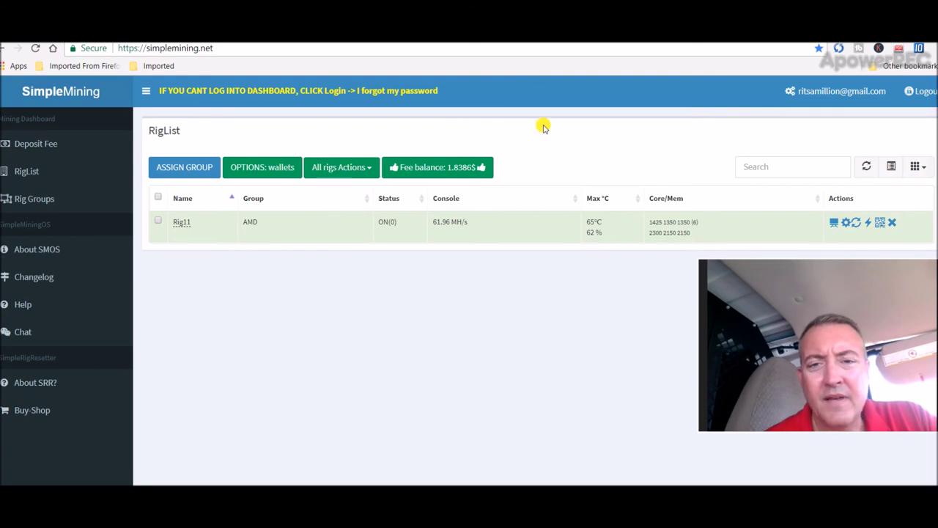
key(ctrl+Tab)
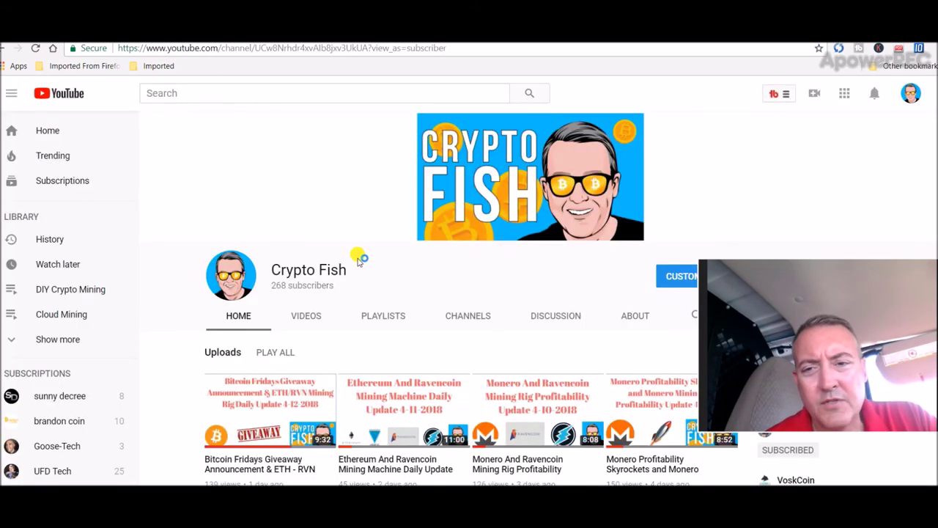
drag(821, 327, 822, 132)
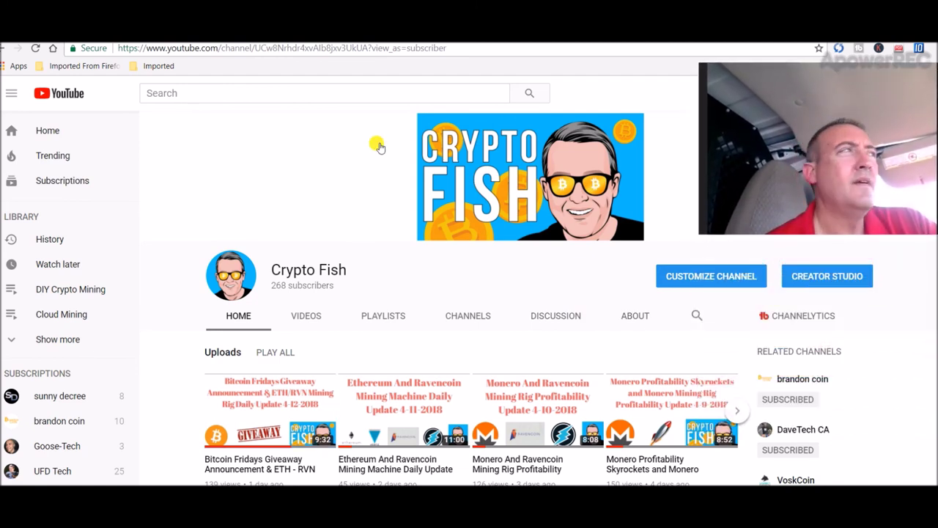